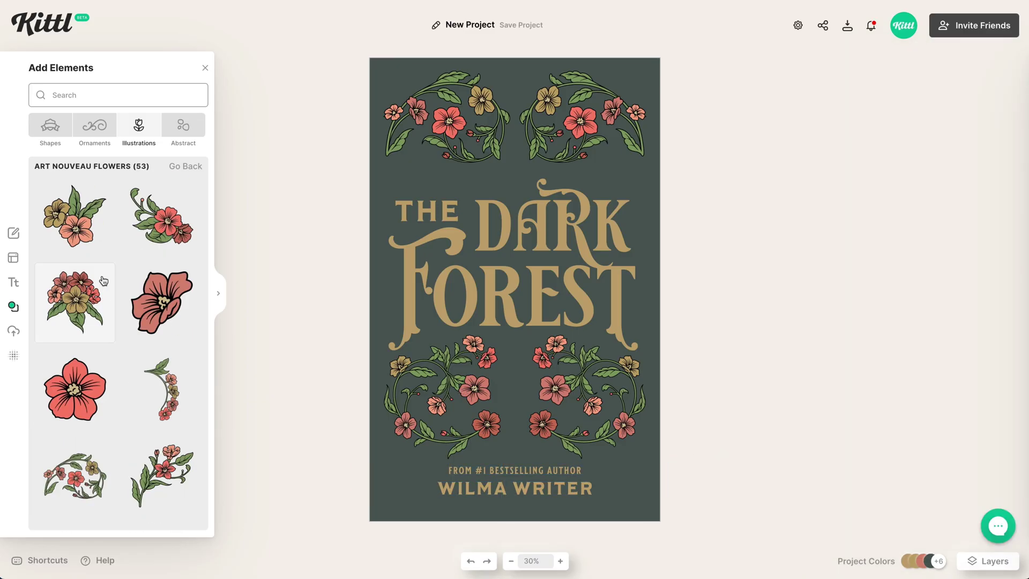
# Place mirrored flower clusters in the cover's two lower corners and select both together.
pyautogui.click(408, 477)
pyautogui.click(622, 480)
pyautogui.keyDown('shift'); pyautogui.click(407, 477); pyautogui.keyUp('shift')
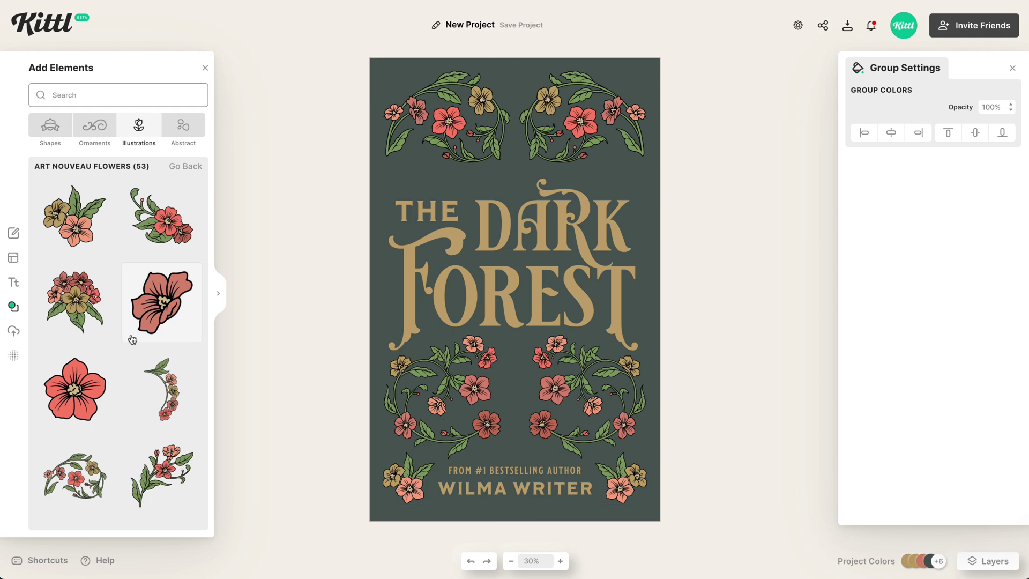
# Add a single open red flower from the Art Nouveau Flowers illustrations, centred above the author line.
pyautogui.scroll(-5, 129, 340)
pyautogui.click(161, 289)
pyautogui.scroll(5, 511, 462)
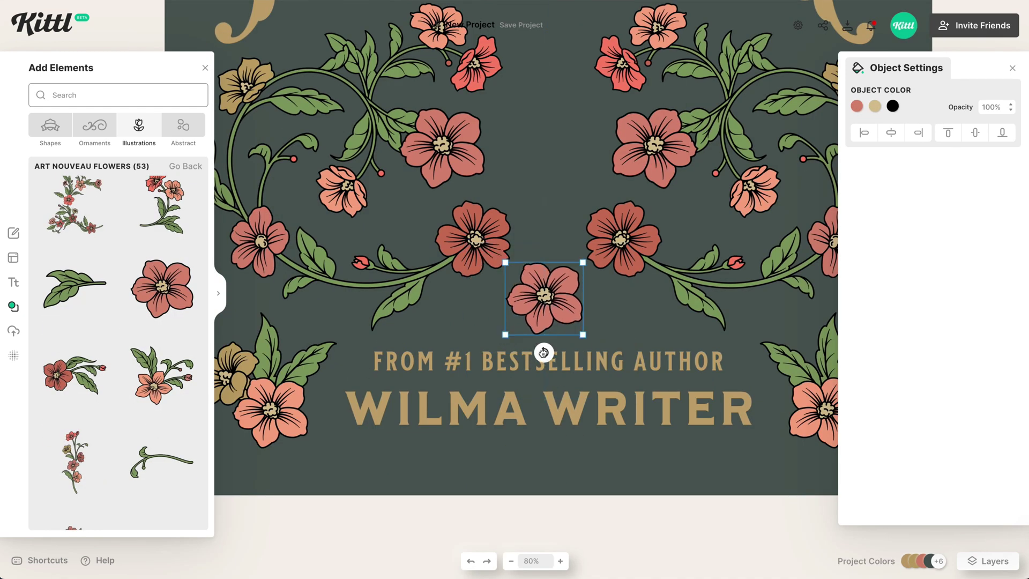
pyautogui.rightClick(616, 309)
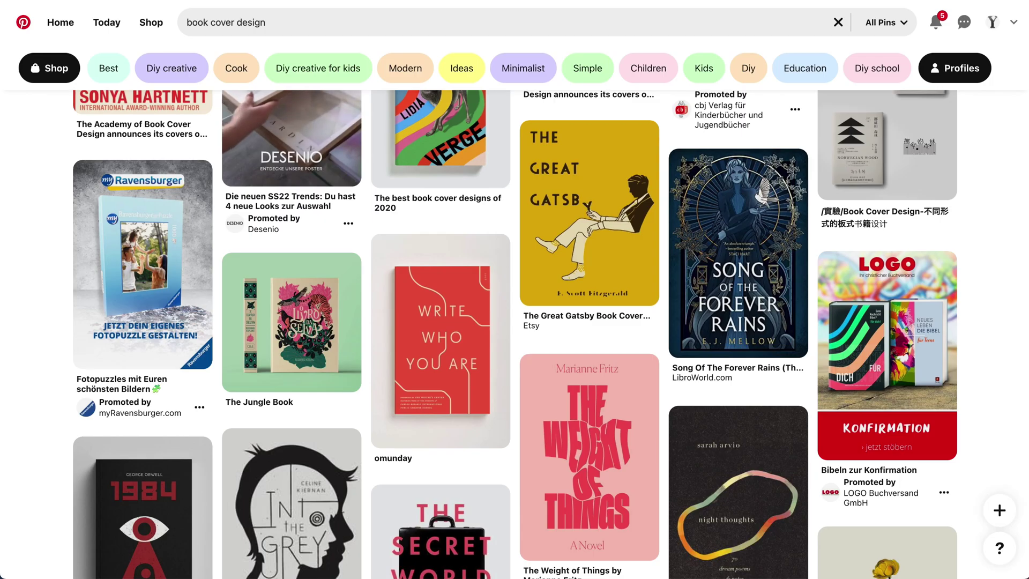
# Switch to Pinterest and look through the "book cover design" results for typography and illustration ideas.
pyautogui.scroll(-2, 431, 180)
pyautogui.scroll(-3, 431, 180)
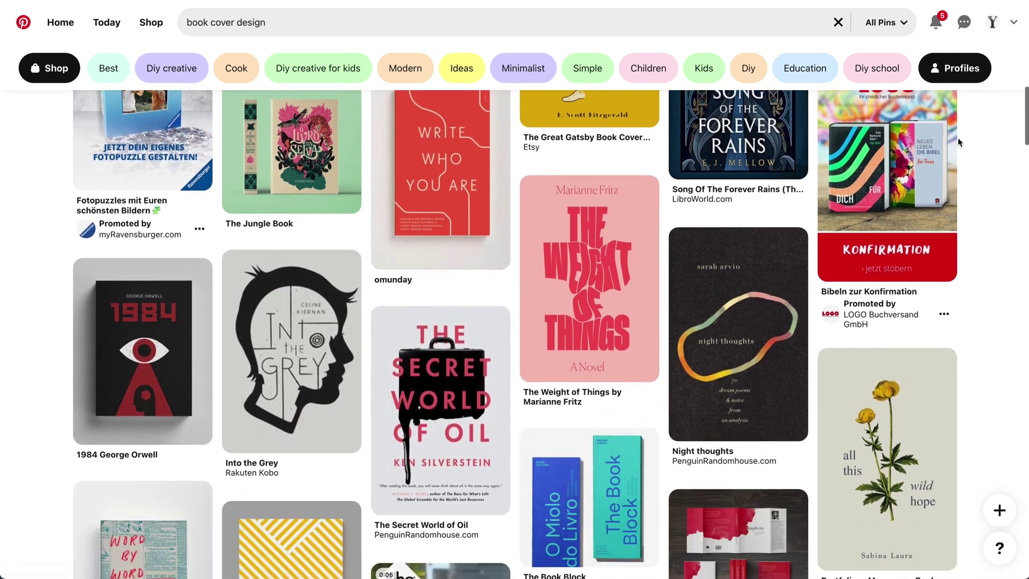
pyautogui.scroll(-6, 960, 423)
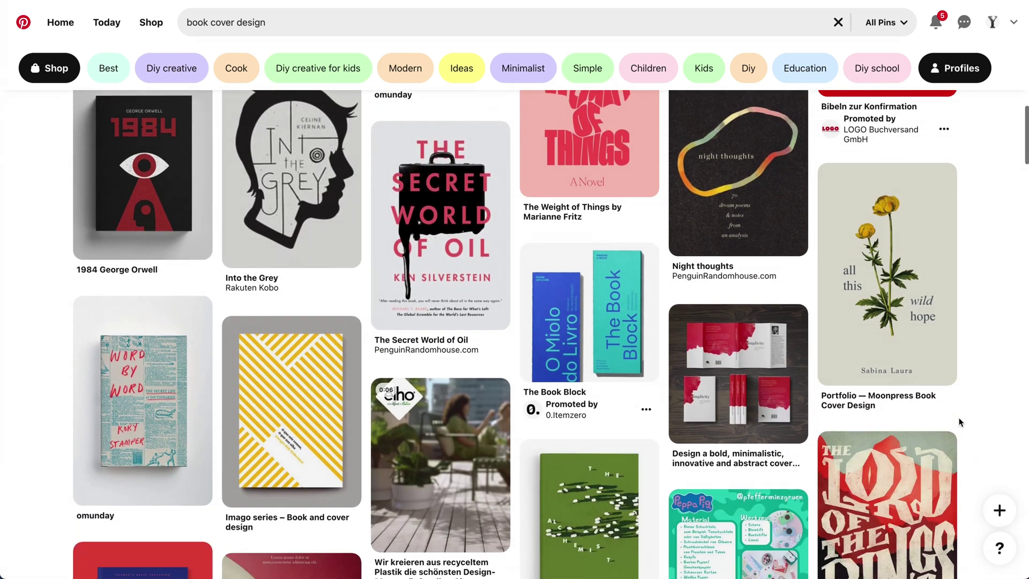
pyautogui.scroll(-6, 959, 423)
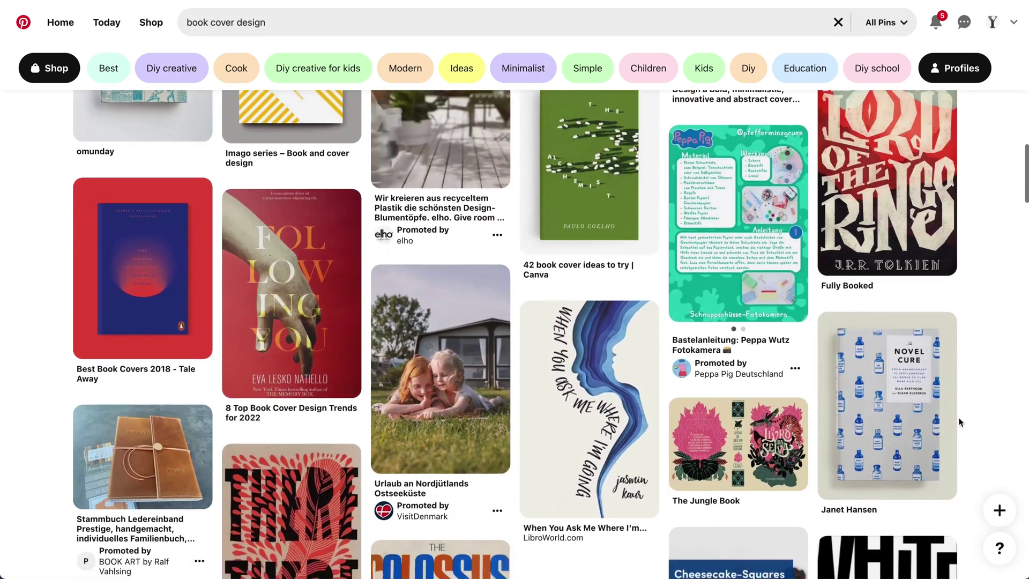
pyautogui.scroll(-5, 959, 422)
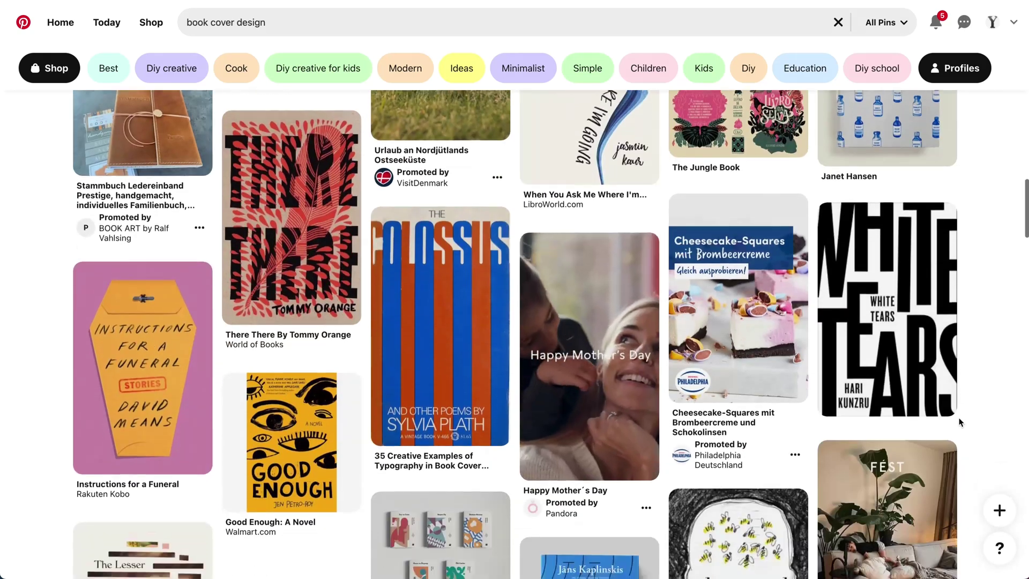
pyautogui.scroll(-10, 960, 422)
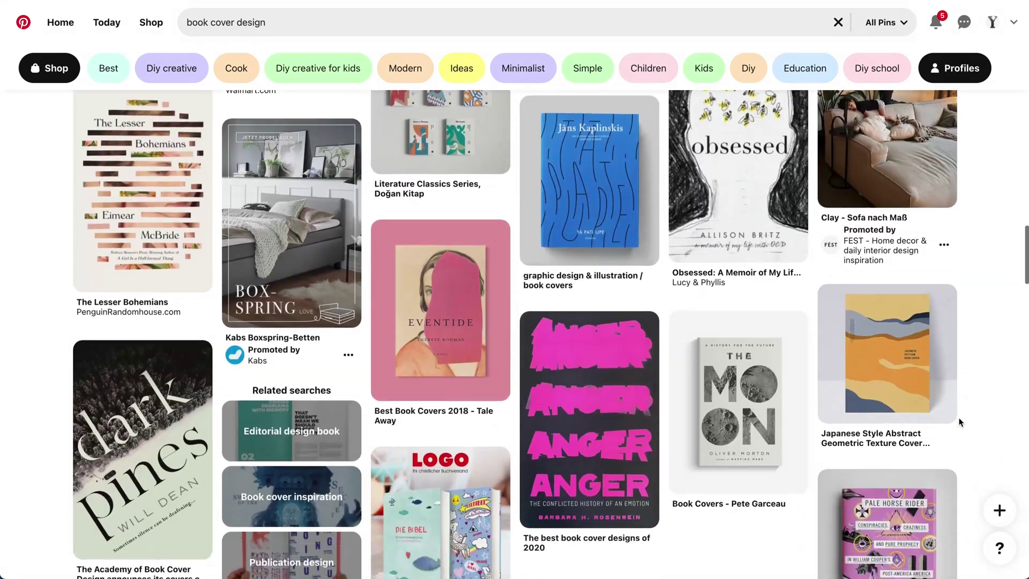
pyautogui.scroll(-7, 960, 423)
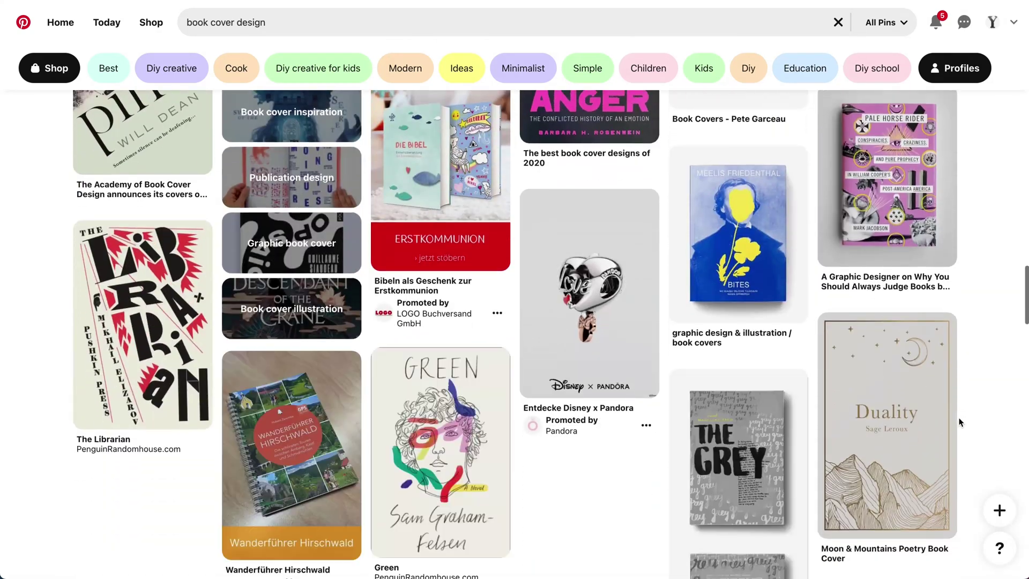
pyautogui.scroll(-3, 960, 422)
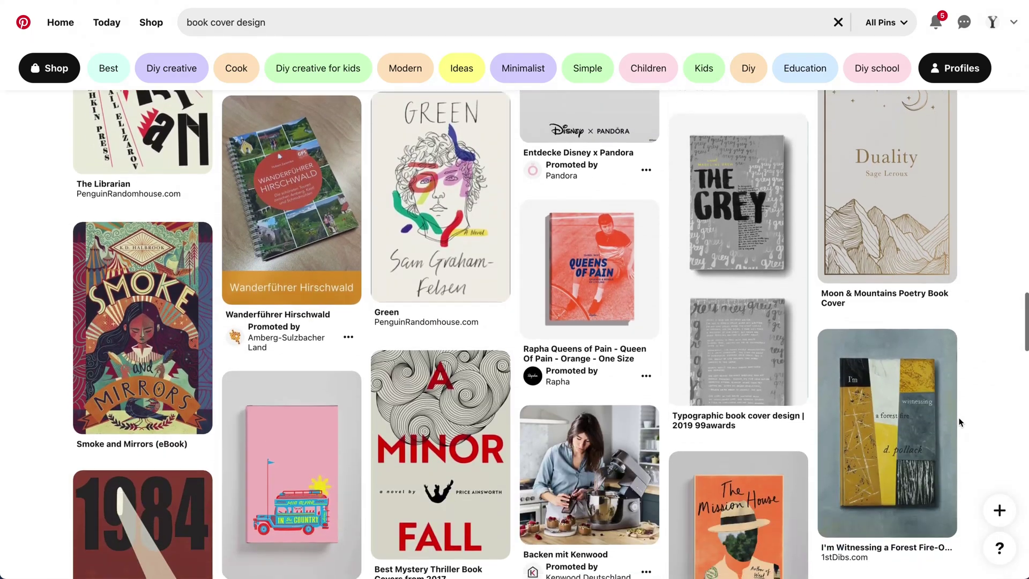
pyautogui.scroll(-4, 959, 423)
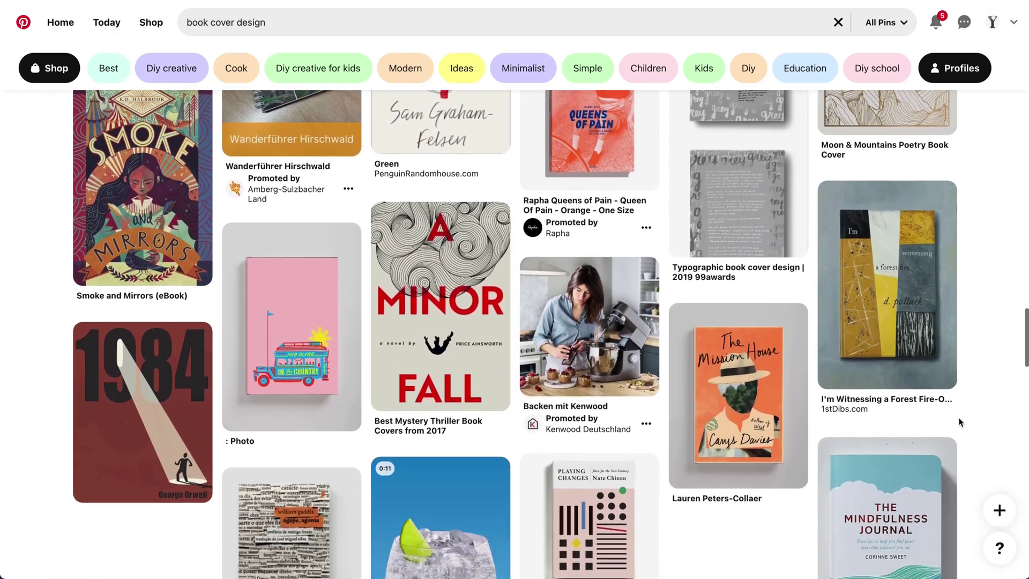
pyautogui.scroll(-6, 960, 423)
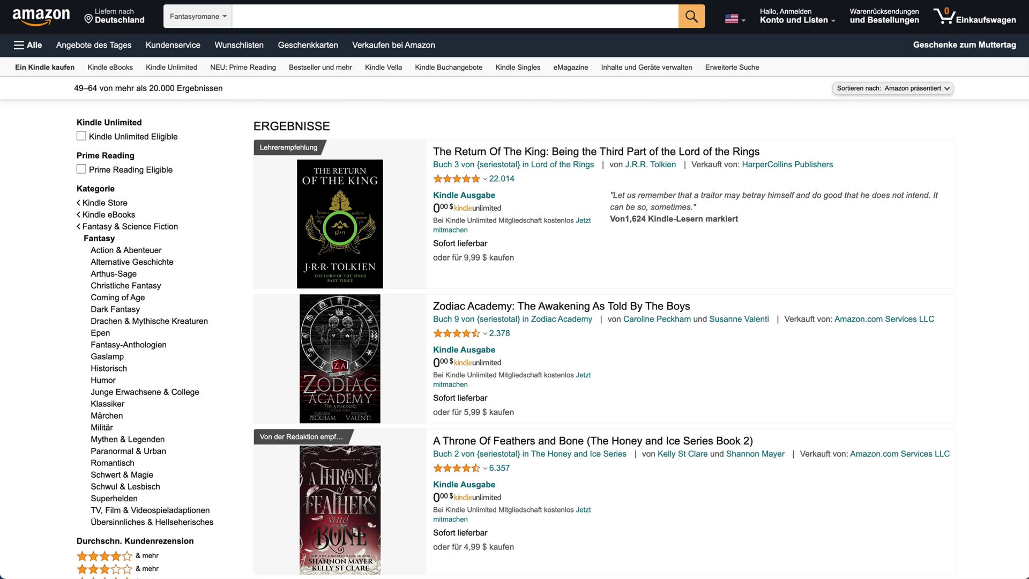
# Switch to Amazon and examine the covers of the listed fantasy Kindle books.
pyautogui.scroll(-2, 868, 88)
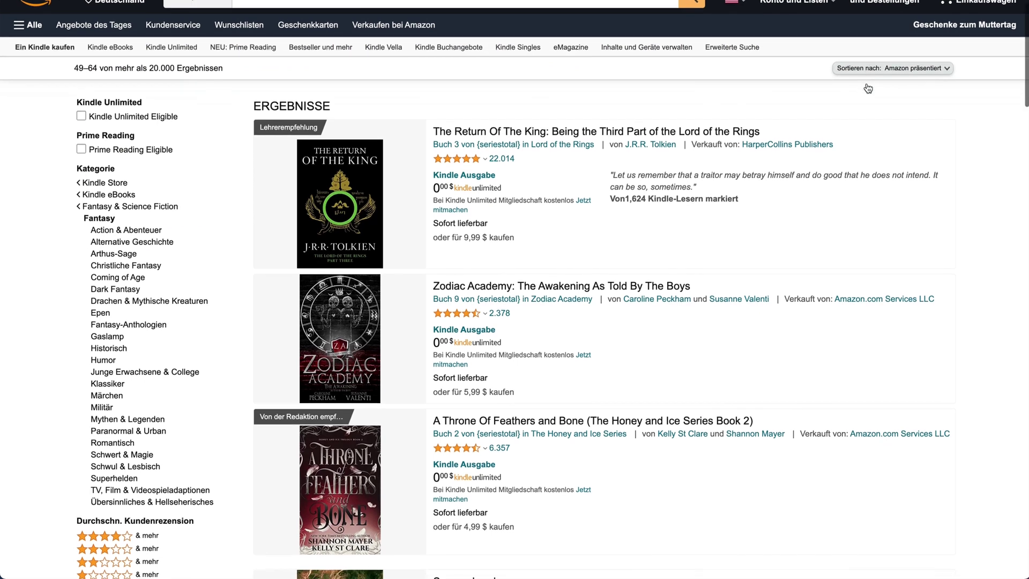
pyautogui.scroll(-2, 868, 88)
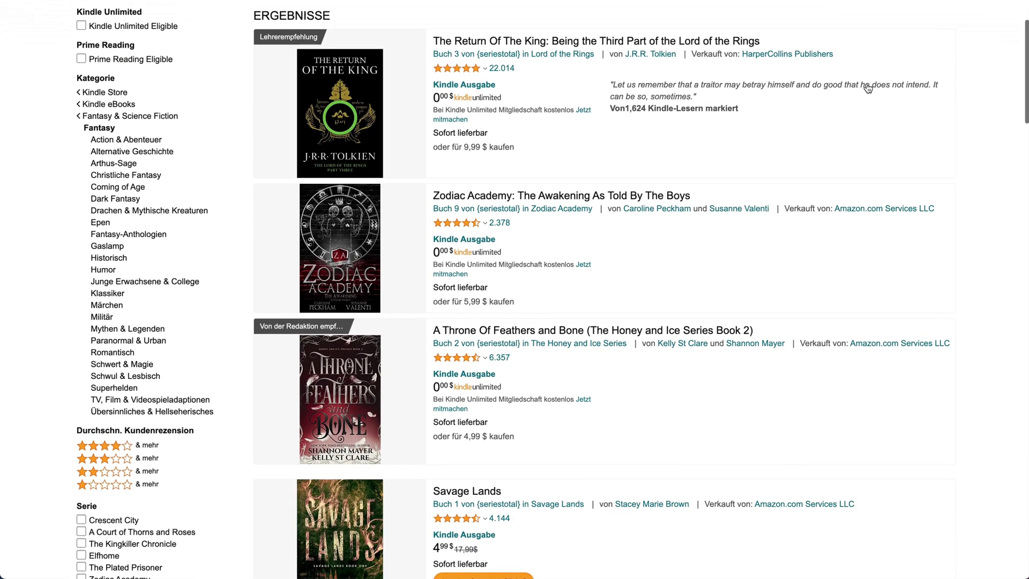
pyautogui.scroll(-2, 907, 107)
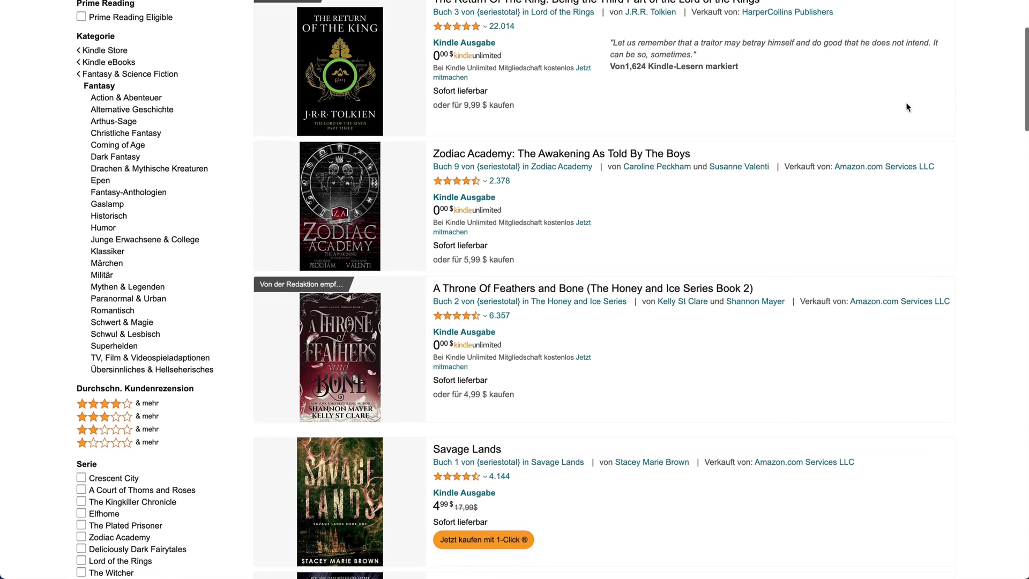
pyautogui.scroll(-2, 907, 107)
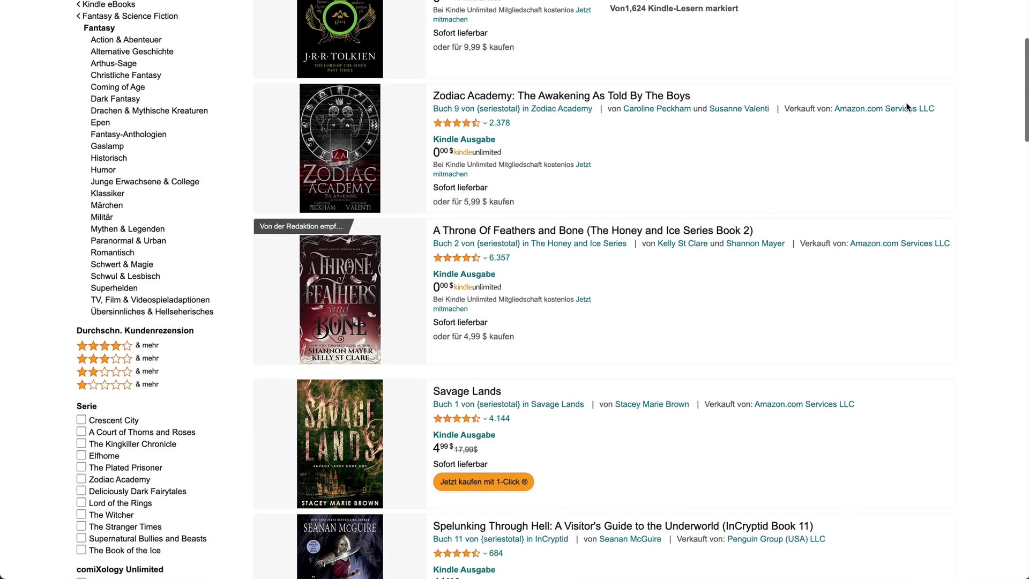
pyautogui.scroll(-2, 908, 107)
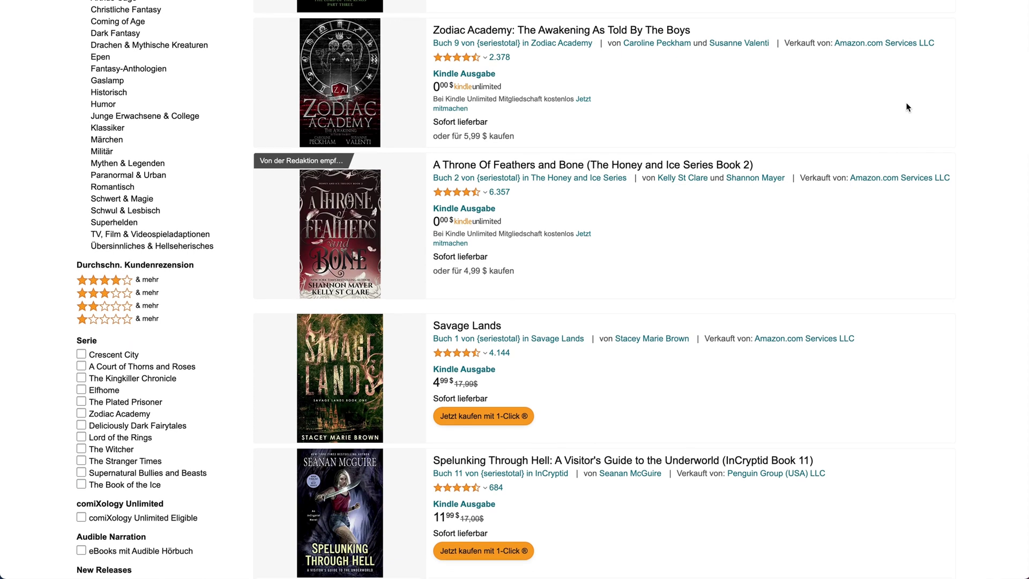
pyautogui.scroll(-1, 907, 107)
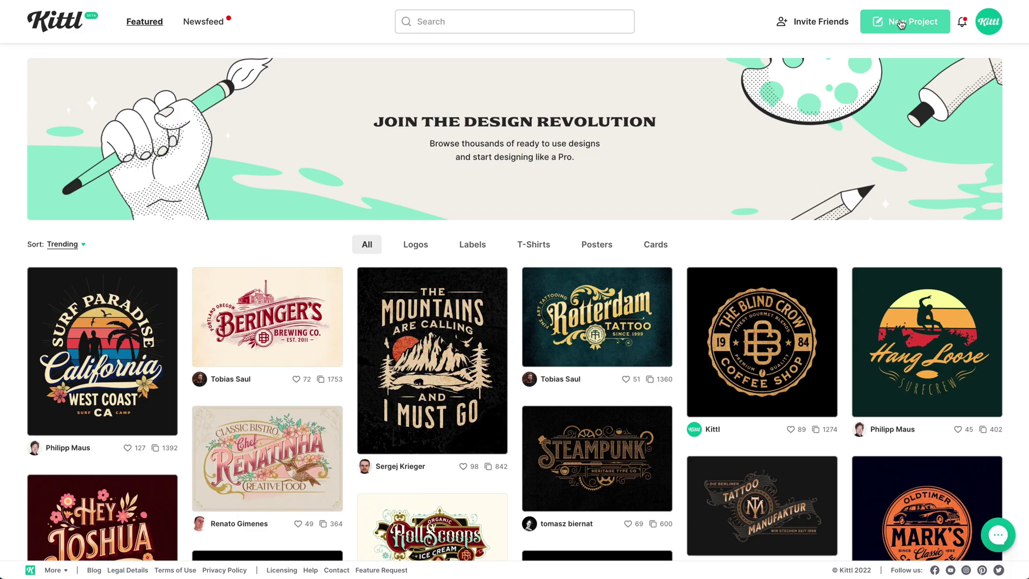
# Create a new project in Kittl and set its artboard to a custom size of 1600 × 2560 px.
pyautogui.click(901, 24)
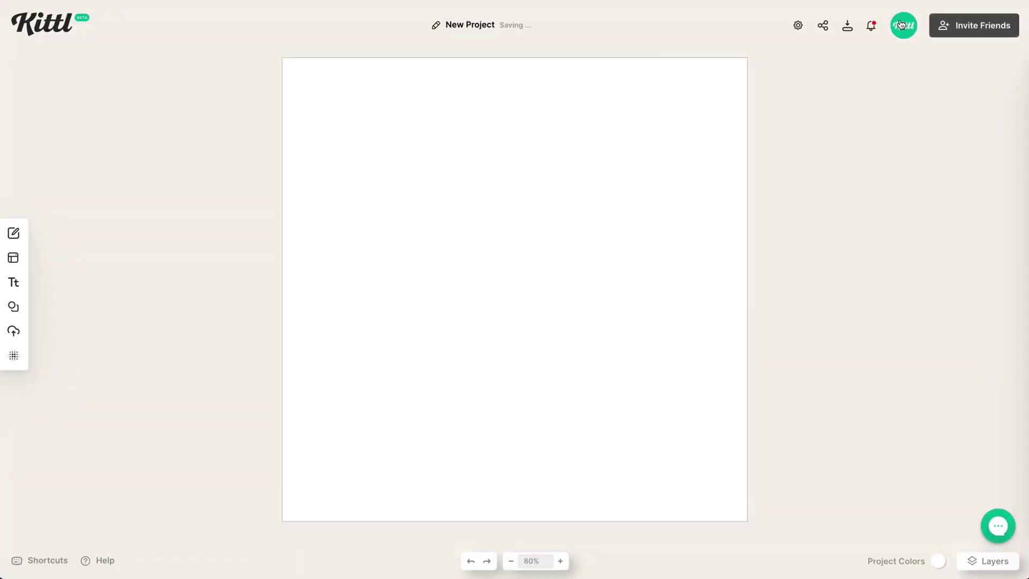
pyautogui.click(798, 27)
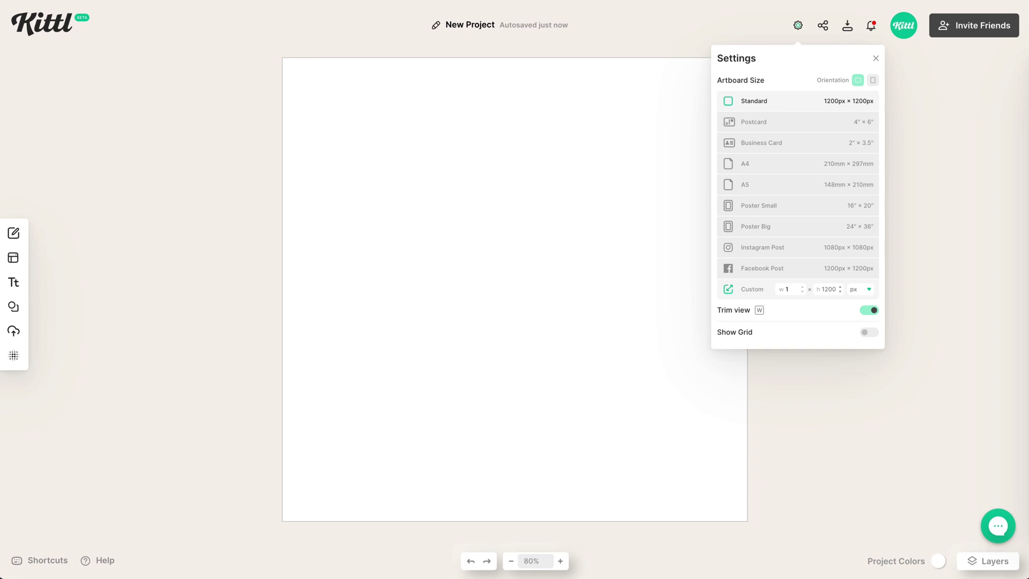
pyautogui.press('Tab')
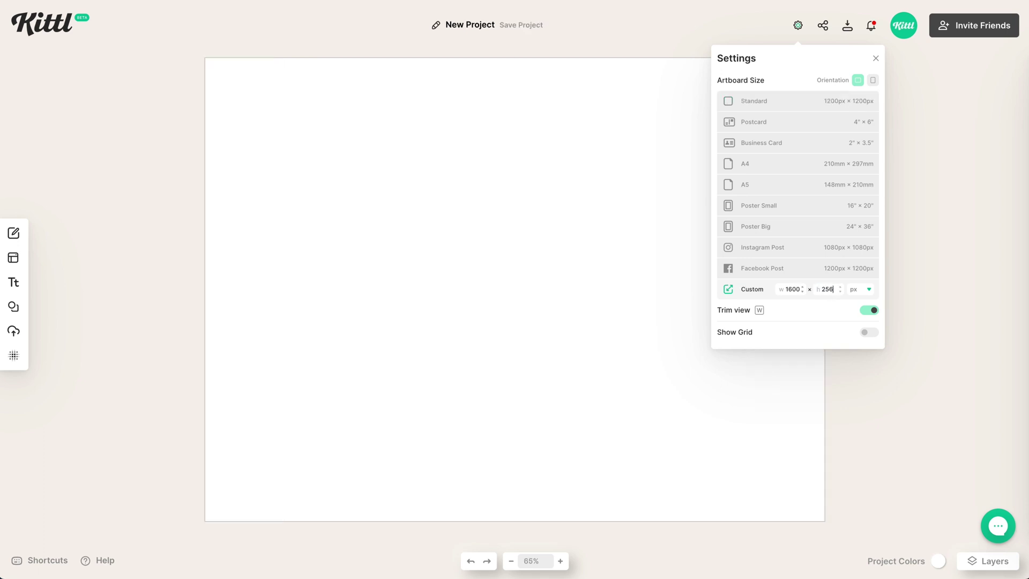
pyautogui.write('2560')
pyautogui.press('Return')
pyautogui.click(583, 293)
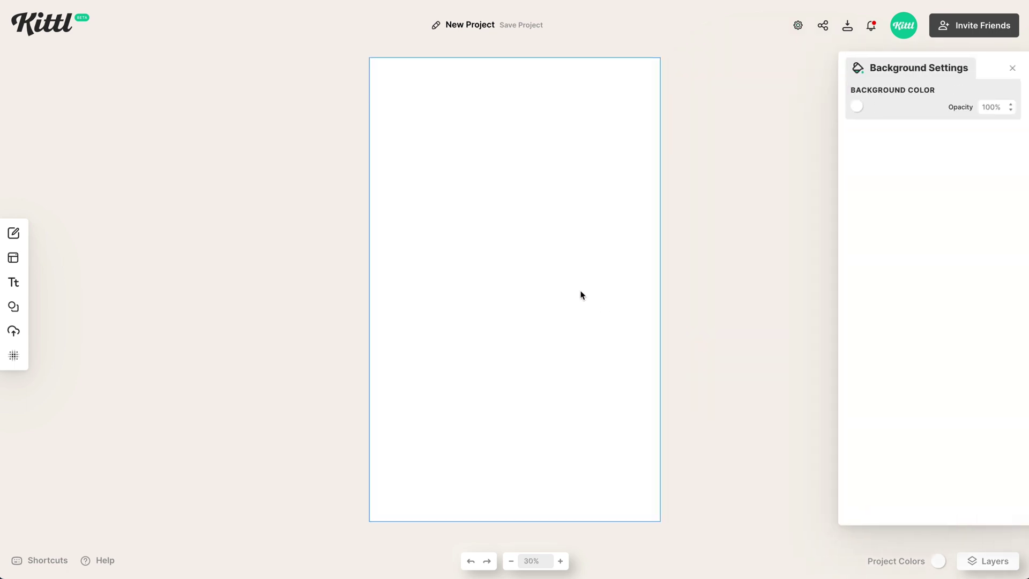
# Add a Blackriver heading reading "THE", enlarged to size 278, above the middle of the artboard.
pyautogui.press('t')
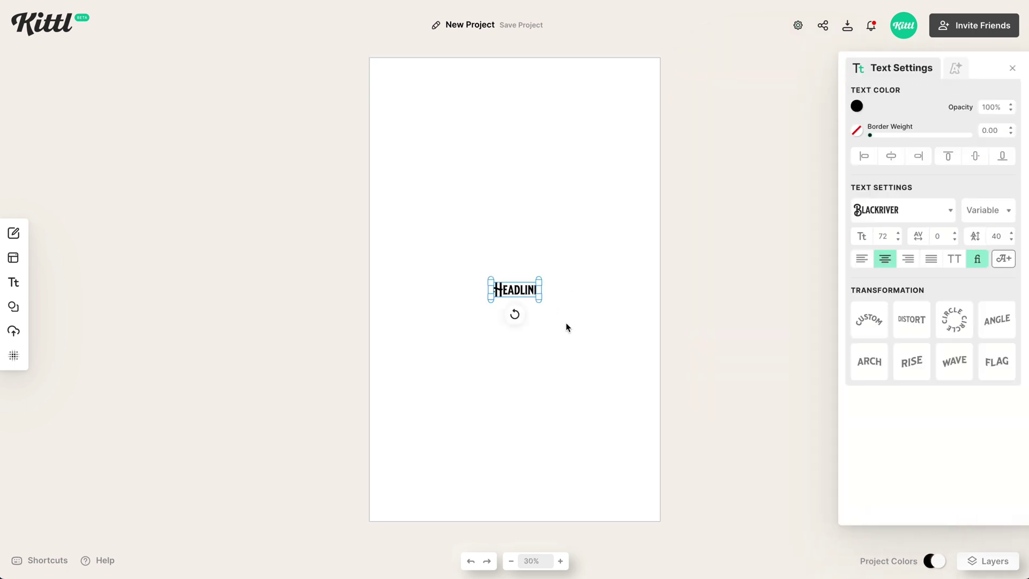
pyautogui.moveTo(539, 300); pyautogui.dragTo(639, 375)
pyautogui.moveTo(647, 320); pyautogui.dragTo(532, 215)
pyautogui.doubleClick(554, 256)
pyautogui.write('THE')
# Duplicate the heading twice below the original and change the copies to "DARK" and "FOREST".
pyautogui.hotkey('ctrl', 'd')
pyautogui.write('DARK')
pyautogui.hotkey('ctrl', 'd')
pyautogui.write('FOREST')
pyautogui.click(583, 418)
# Set the FOREST text in the serif typeface Royal Signage and enlarge it to size 398.
pyautogui.click(545, 329)
pyautogui.click(922, 215)
pyautogui.click(706, 64)
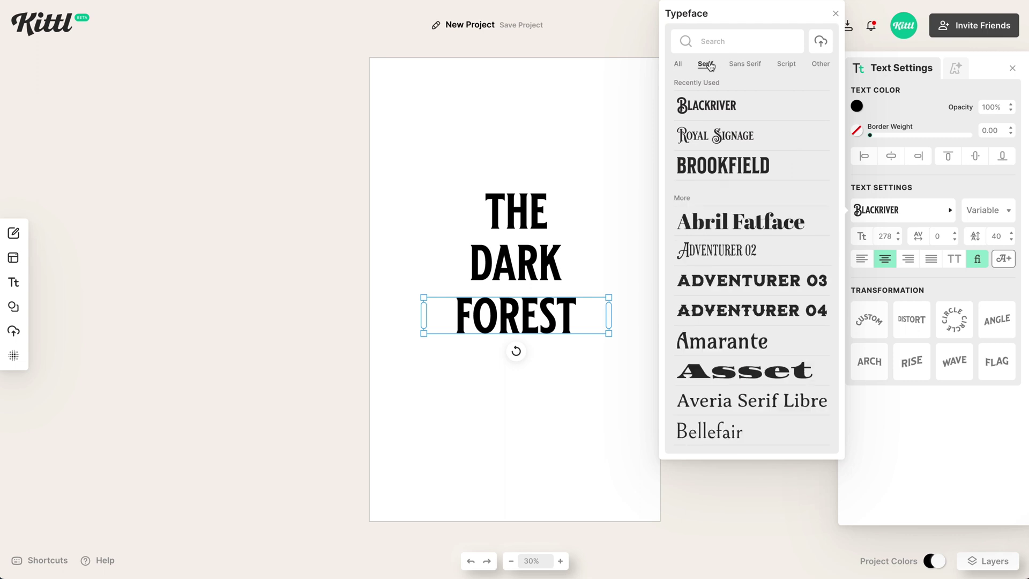
pyautogui.scroll(-10, 772, 199)
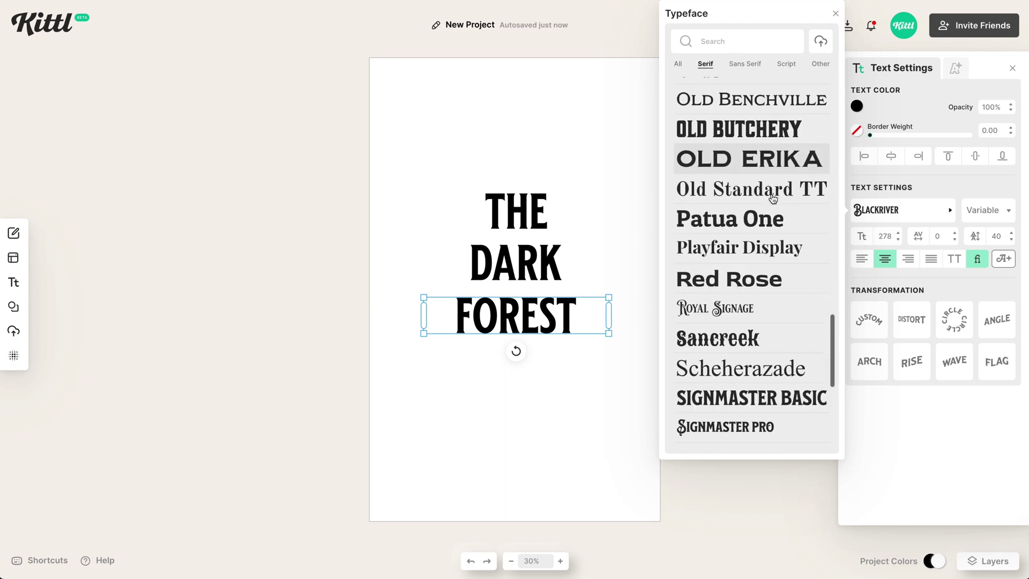
pyautogui.click(739, 309)
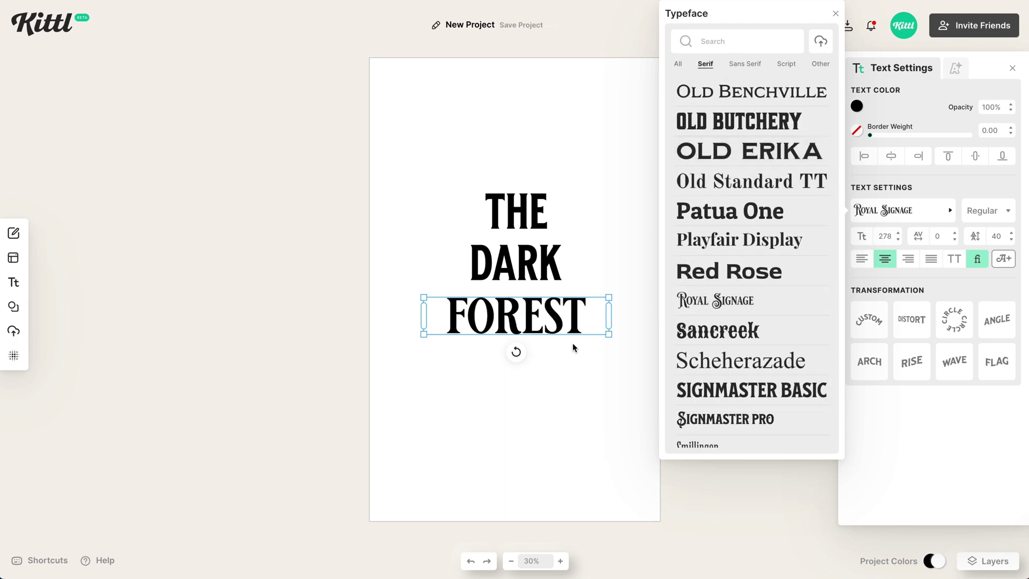
pyautogui.moveTo(608, 336); pyautogui.dragTo(677, 365)
pyautogui.moveTo(643, 336); pyautogui.dragTo(606, 336)
# Replace the capital F of FOREST with a lowercase "f" to use the ornamental swash letter.
pyautogui.doubleClick(439, 324)
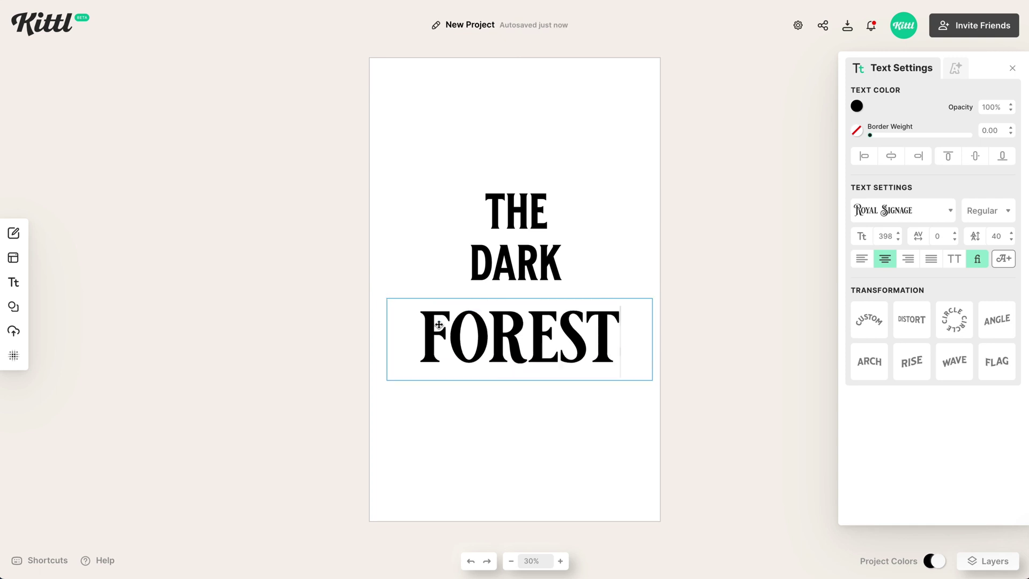
pyautogui.moveTo(451, 335); pyautogui.dragTo(410, 335)
pyautogui.write('f')
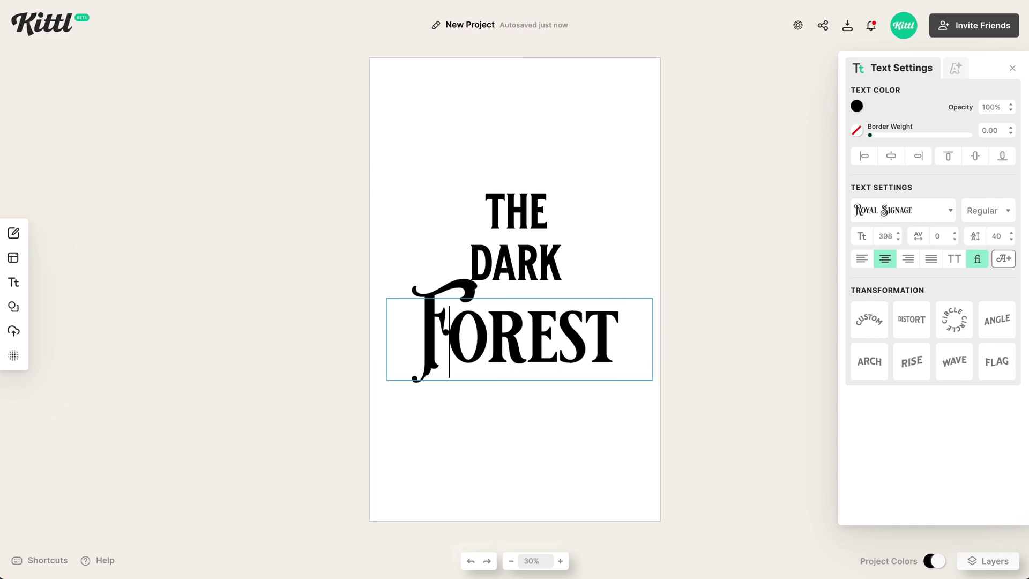
# Replace the final T of FOREST with the curled-foot T from the Royal Signage glyphs.
pyautogui.click(1012, 262)
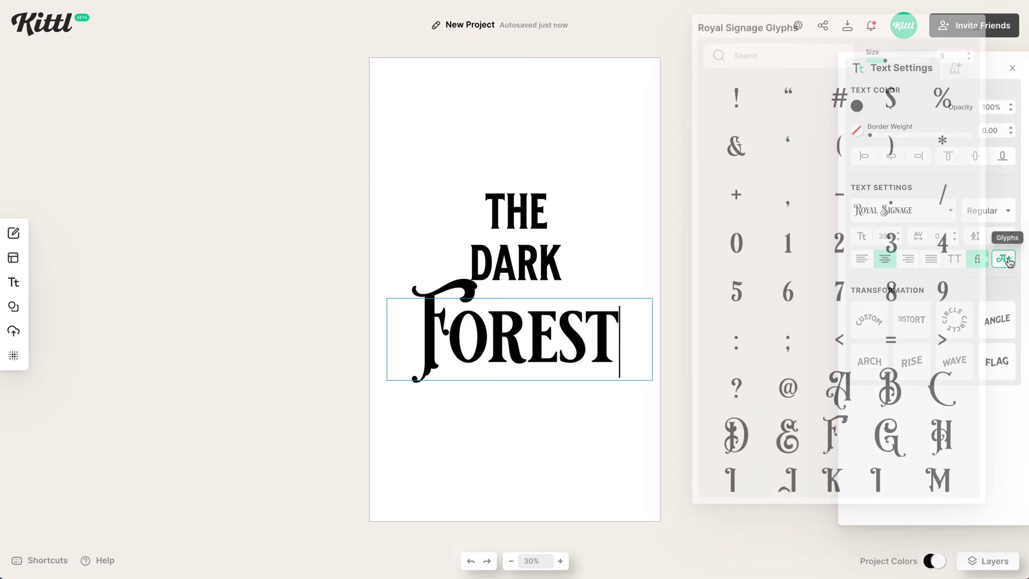
pyautogui.click(790, 54)
pyautogui.write('t')
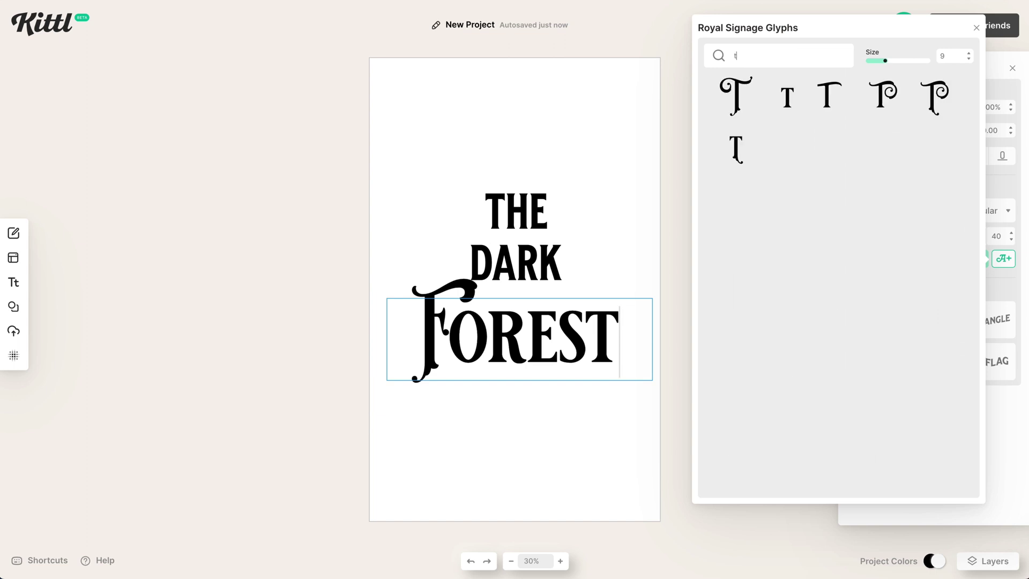
pyautogui.click(740, 146)
pyautogui.click(589, 365)
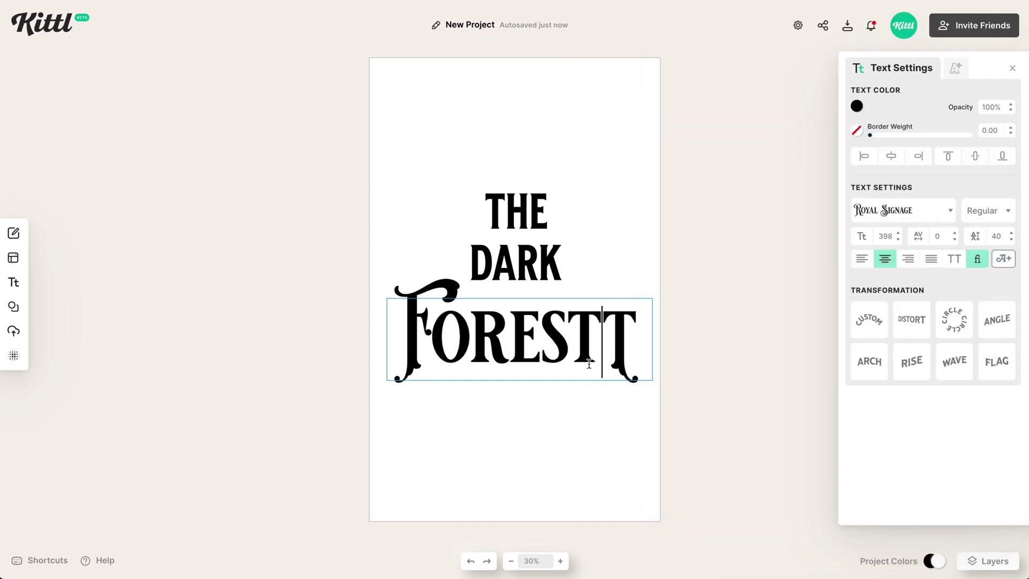
pyautogui.press('BackSpace')
pyautogui.press('Escape')
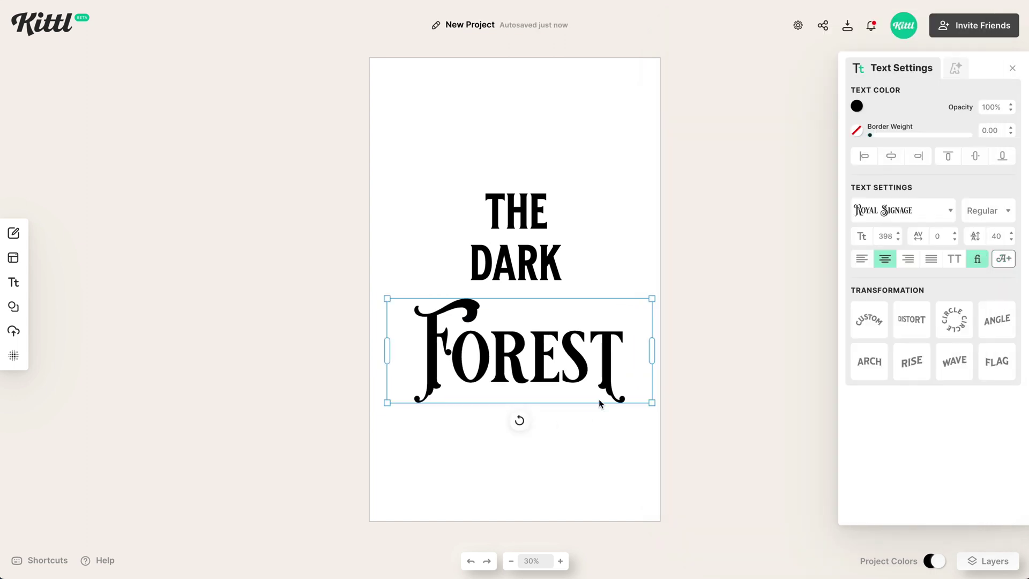
# Shift FOREST slightly left and move DARK down to sit directly above it, beside the F's swash.
pyautogui.moveTo(610, 364); pyautogui.dragTo(603, 364)
pyautogui.click(589, 269)
pyautogui.moveTo(533, 269); pyautogui.dragTo(549, 307)
# Set the DARK text's typeface to Royal Signage and keep that text selected.
pyautogui.click(882, 222)
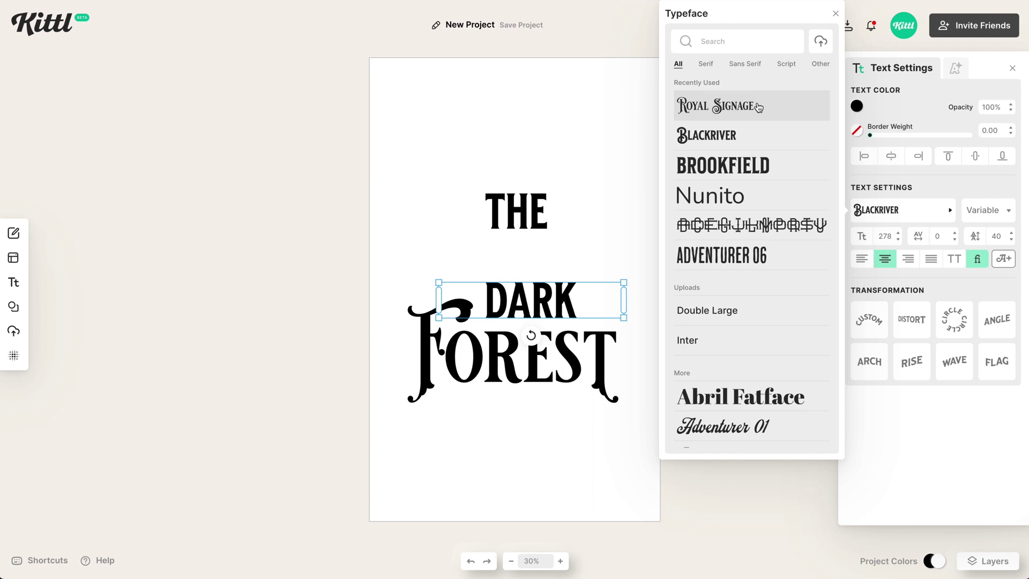
pyautogui.click(751, 106)
pyautogui.click(594, 263)
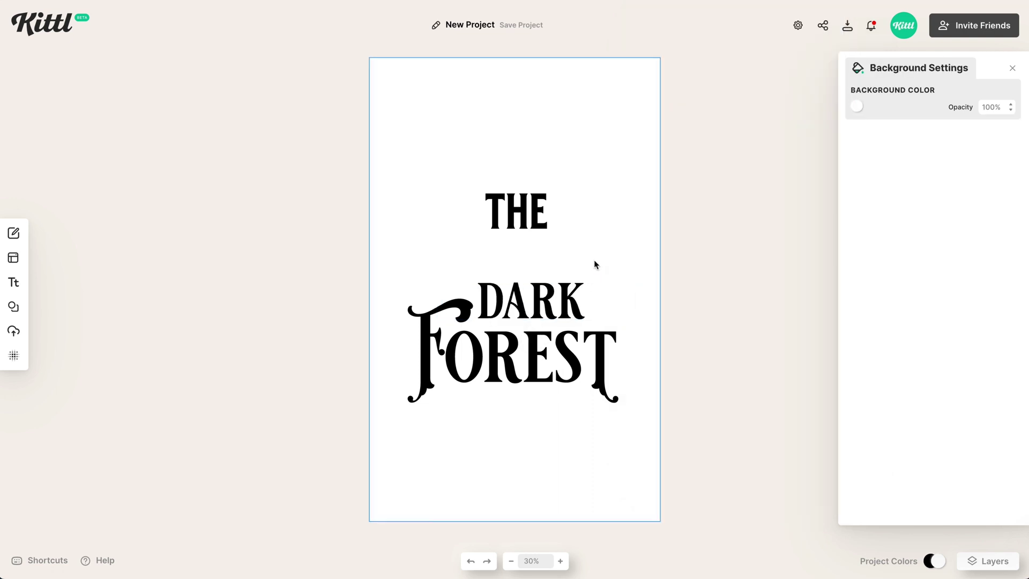
pyautogui.click(576, 301)
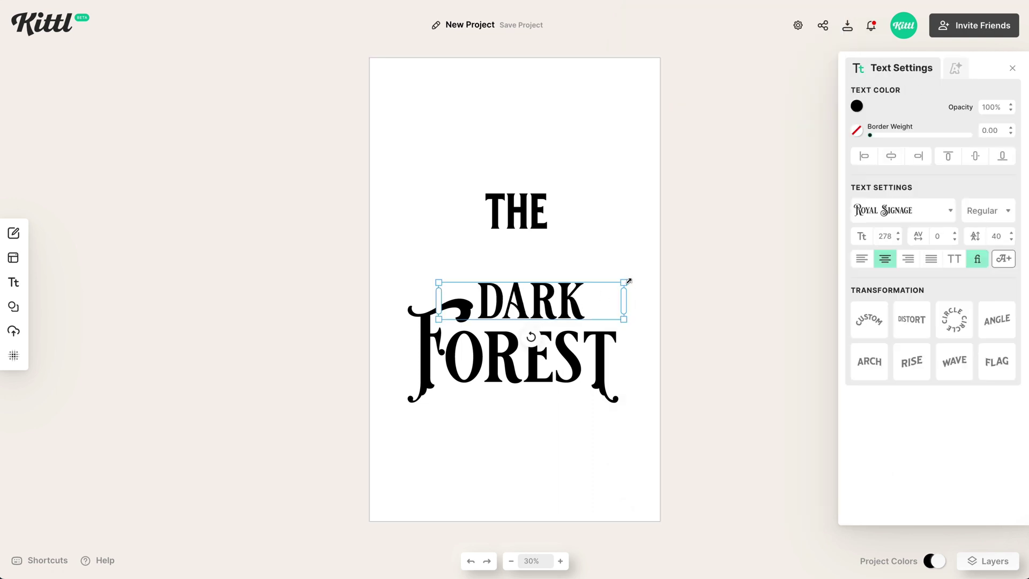
# Enlarge DARK above FOREST, and fit a smaller THE with letter spacing 109 beside it, above the F's swash.
pyautogui.moveTo(626, 281); pyautogui.dragTo(652, 269)
pyautogui.click(582, 224)
pyautogui.moveTo(526, 206); pyautogui.dragTo(442, 252)
pyautogui.moveTo(526, 240); pyautogui.dragTo(443, 282)
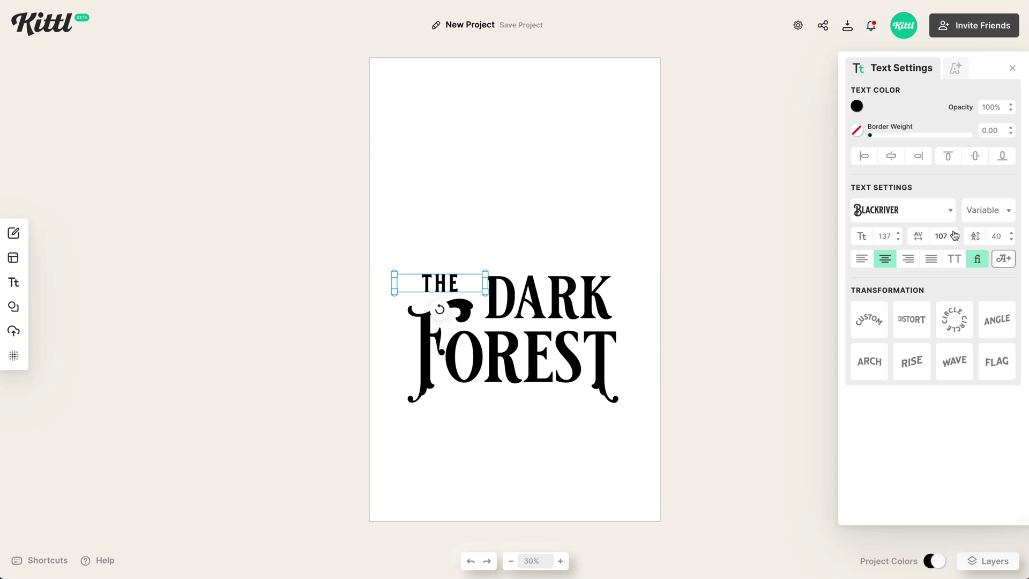
# Widen the lettering of THE by setting its variable font width to 900, and nudge it slightly down.
pyautogui.click(998, 209)
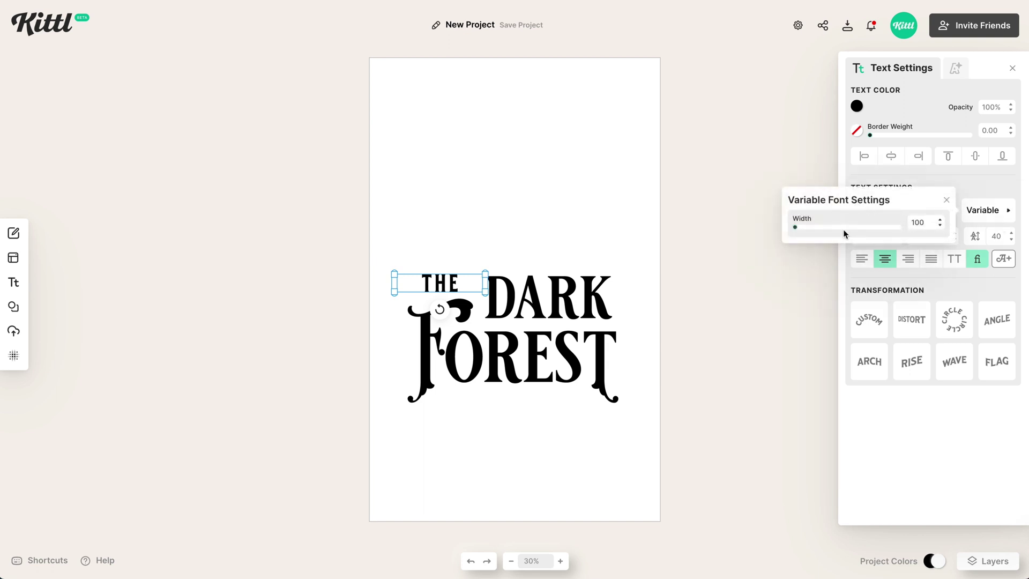
pyautogui.moveTo(842, 232); pyautogui.dragTo(905, 230)
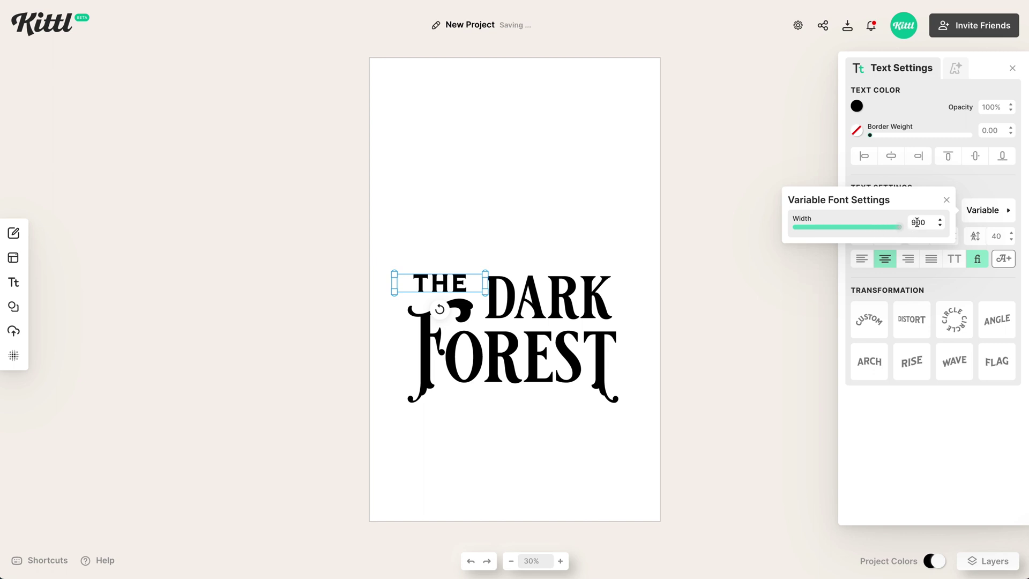
pyautogui.click(898, 277)
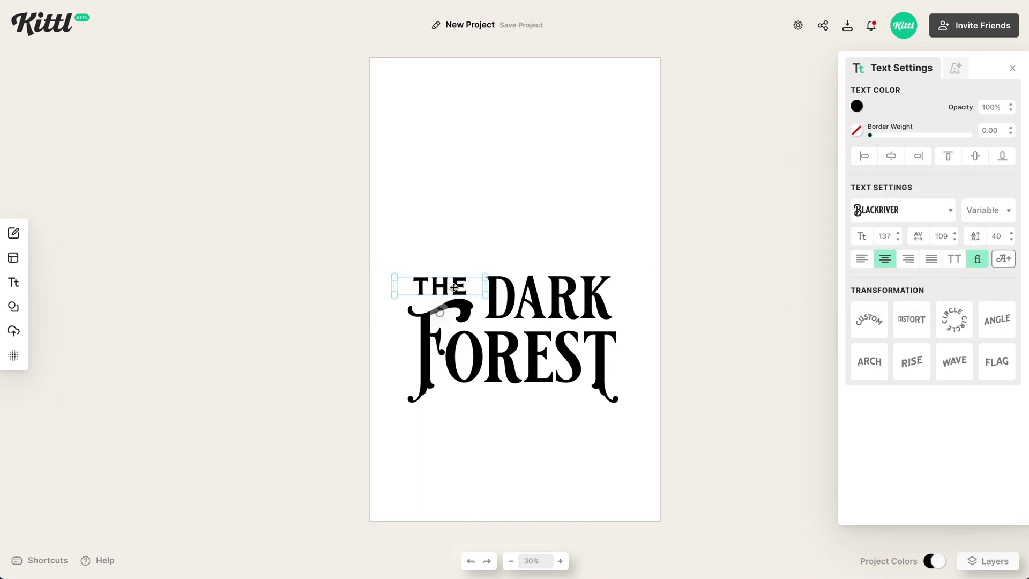
# Scale up THE, DARK and FOREST together to span most of the artboard's width, and place them slightly above its middle.
pyautogui.click(583, 239)
pyautogui.moveTo(605, 239); pyautogui.dragTo(379, 449)
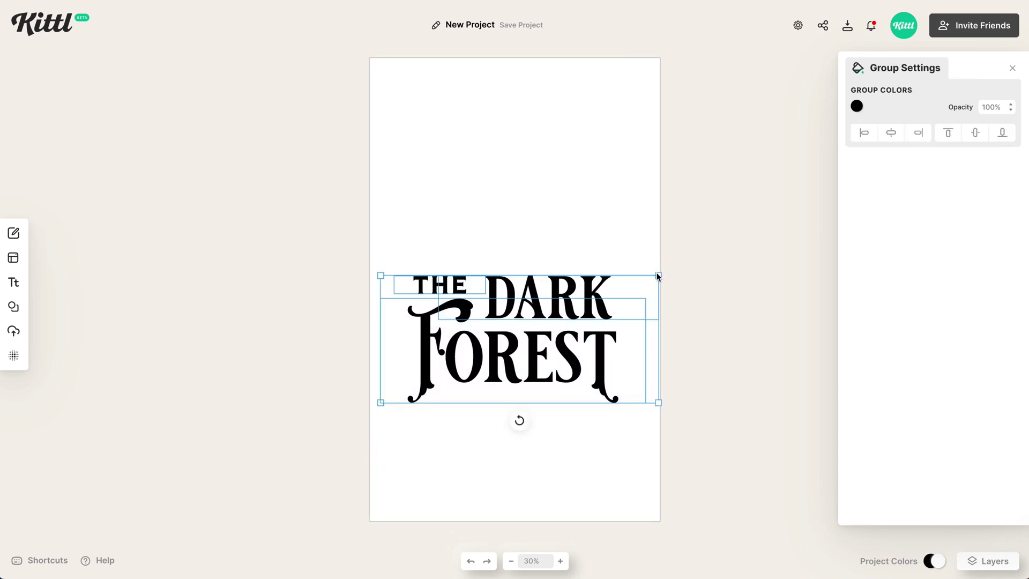
pyautogui.moveTo(659, 275); pyautogui.dragTo(720, 217)
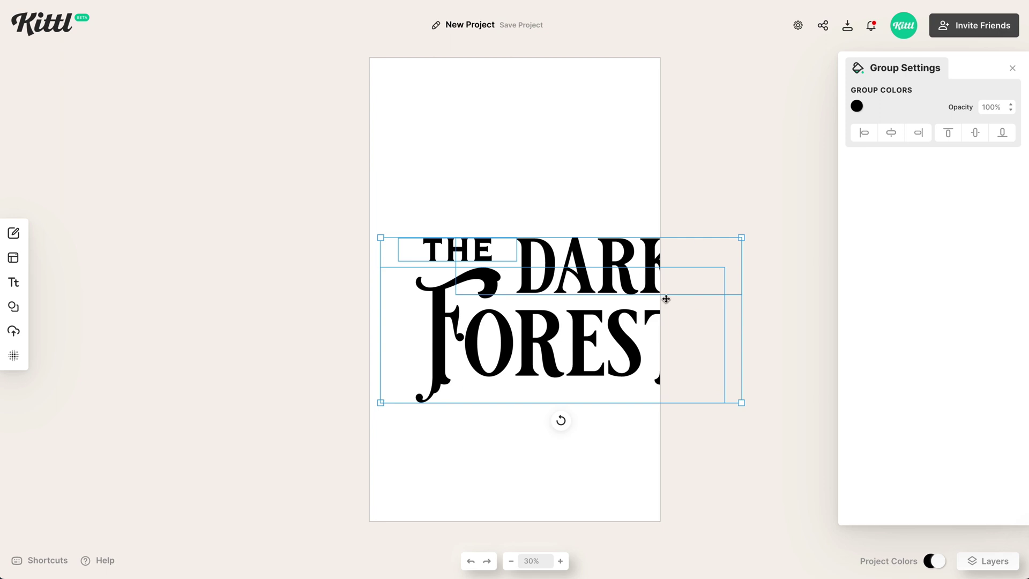
pyautogui.moveTo(741, 402); pyautogui.dragTo(681, 374)
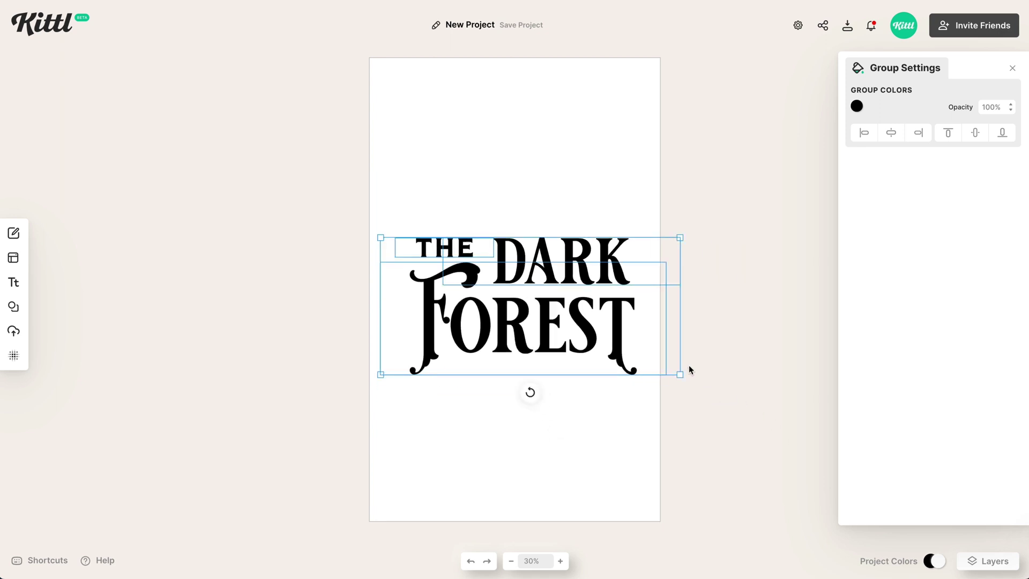
pyautogui.moveTo(381, 376); pyautogui.dragTo(361, 397)
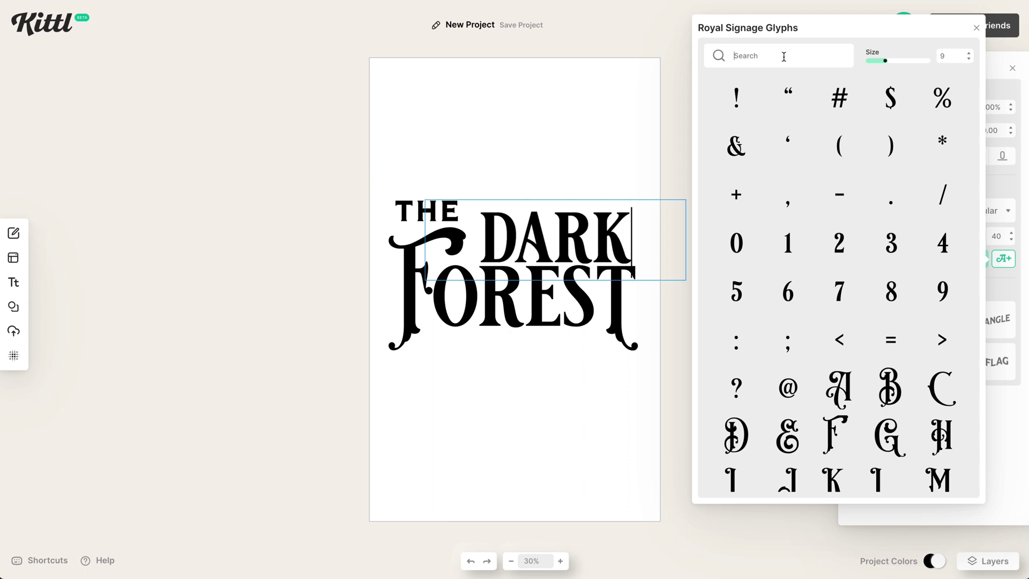
# Replace the R of DARK with the Royal Signage R glyph that has a curl at its upper left and a long tail.
pyautogui.write('r')
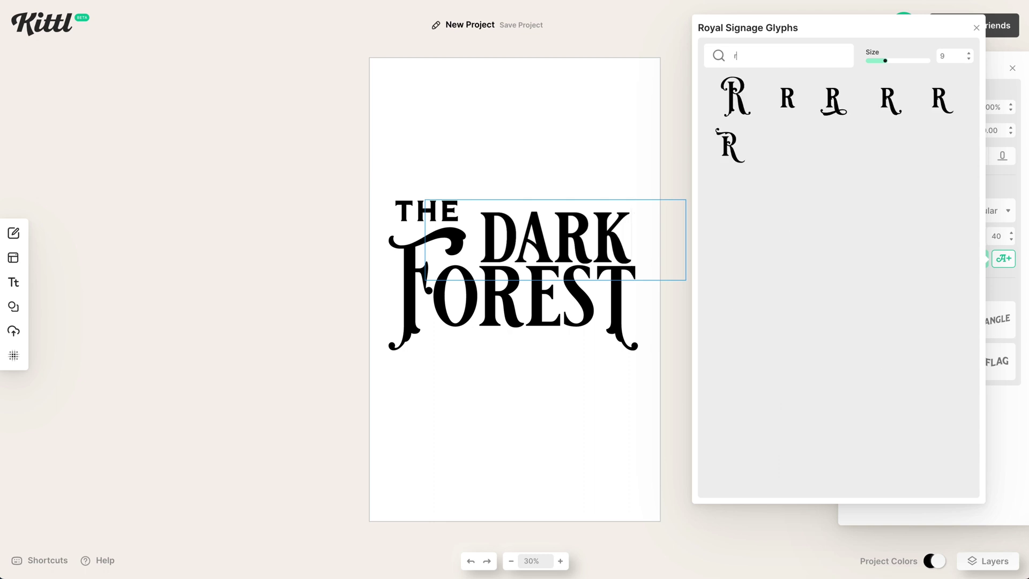
pyautogui.click(730, 144)
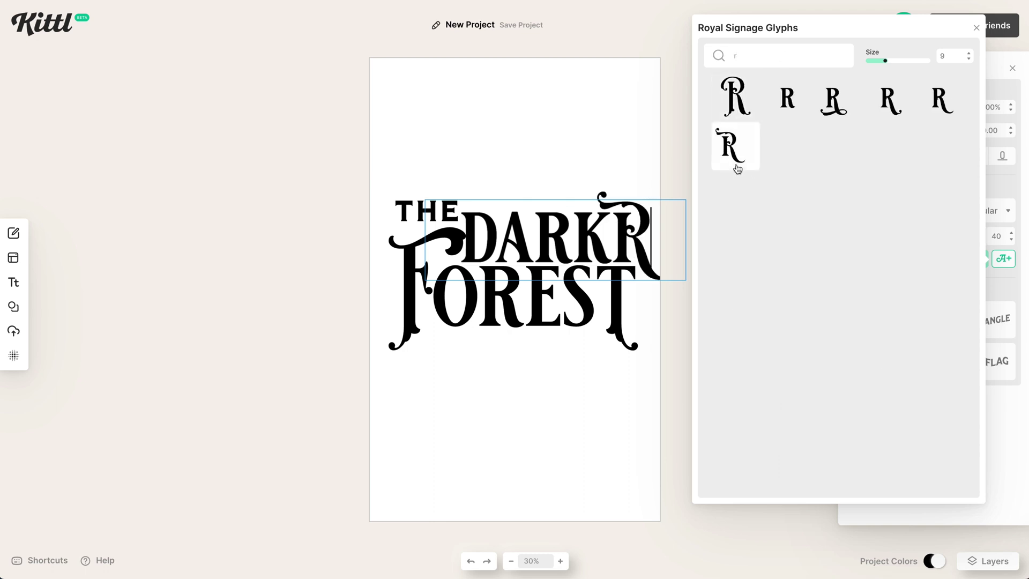
pyautogui.click(615, 243)
pyautogui.hotkey('shift', 'Right')
pyautogui.hotkey('ctrl', 'c')
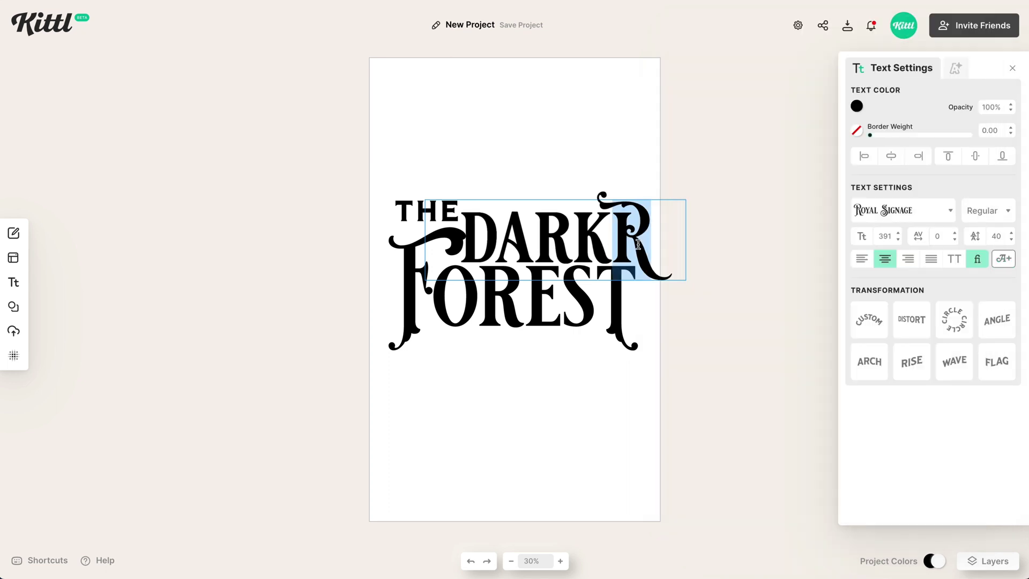
pyautogui.press('BackSpace')
pyautogui.press('Left')
pyautogui.hotkey('shift', 'Left')
pyautogui.hotkey('ctrl', 'v')
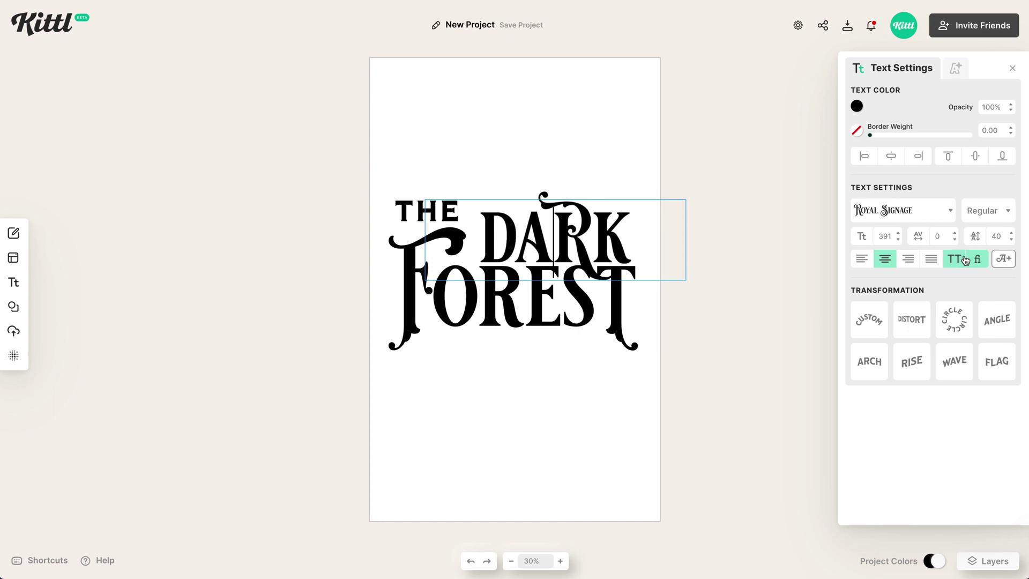
# Replace the A of DARK with the Royal Signage A glyph whose left leg curls inward.
pyautogui.click(1003, 258)
pyautogui.click(788, 54)
pyautogui.write('a')
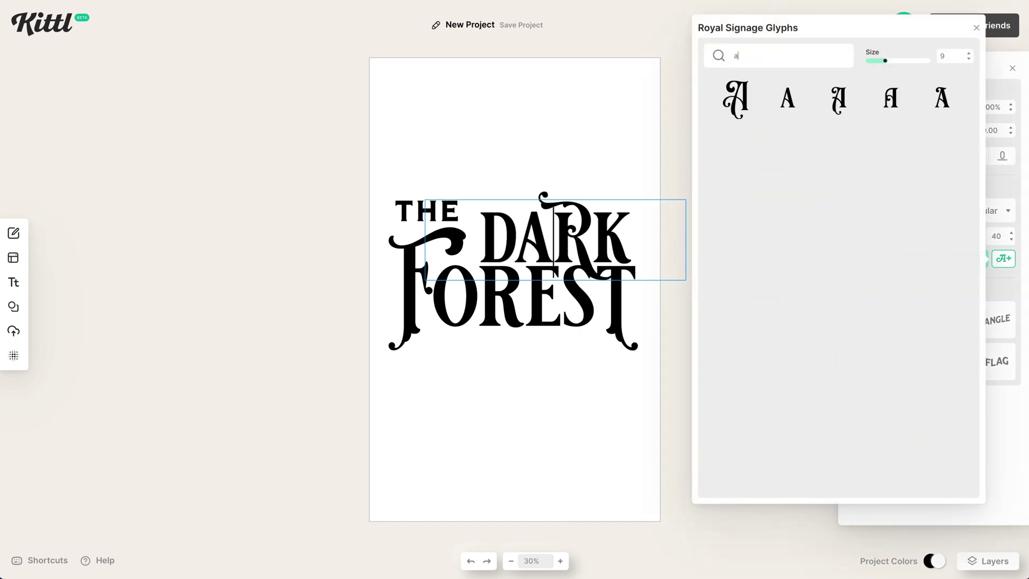
pyautogui.click(890, 110)
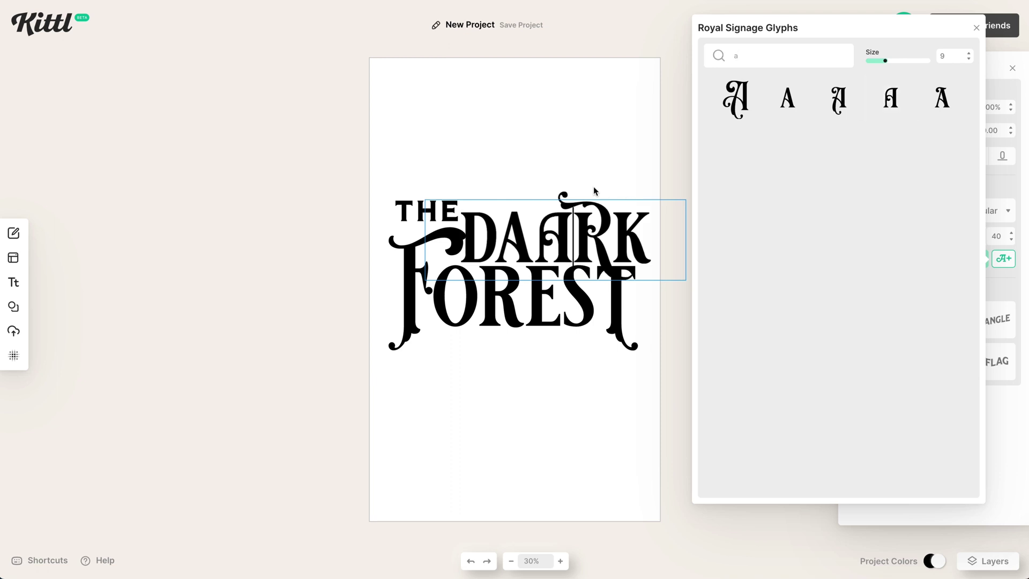
pyautogui.click(532, 228)
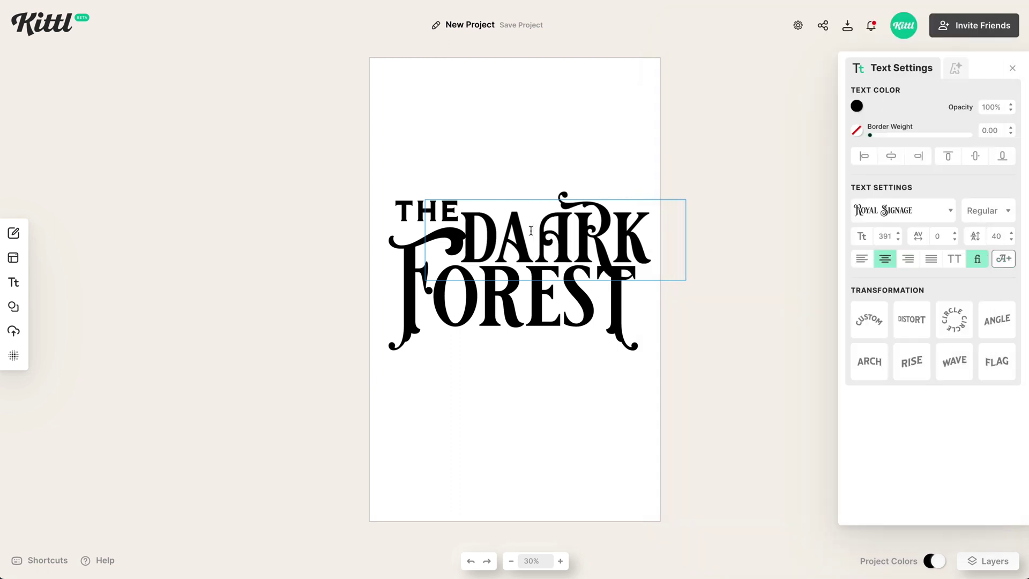
pyautogui.press('BackSpace')
pyautogui.press('Escape')
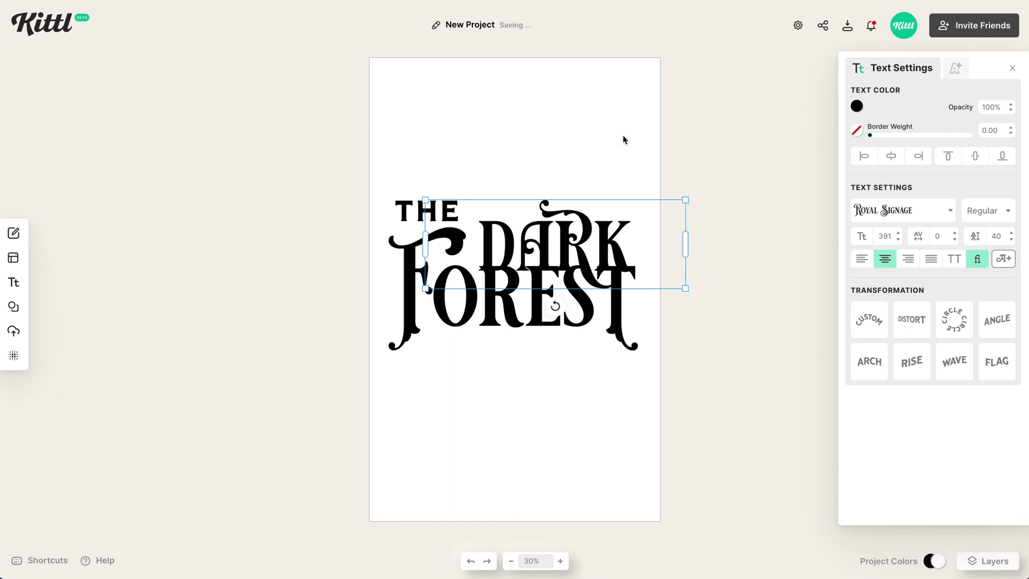
# Raise DARK so its R tail clears FOREST, and enlarge the word to font size 398.
pyautogui.moveTo(608, 251); pyautogui.dragTo(605, 231)
pyautogui.moveTo(427, 179); pyautogui.dragTo(421, 178)
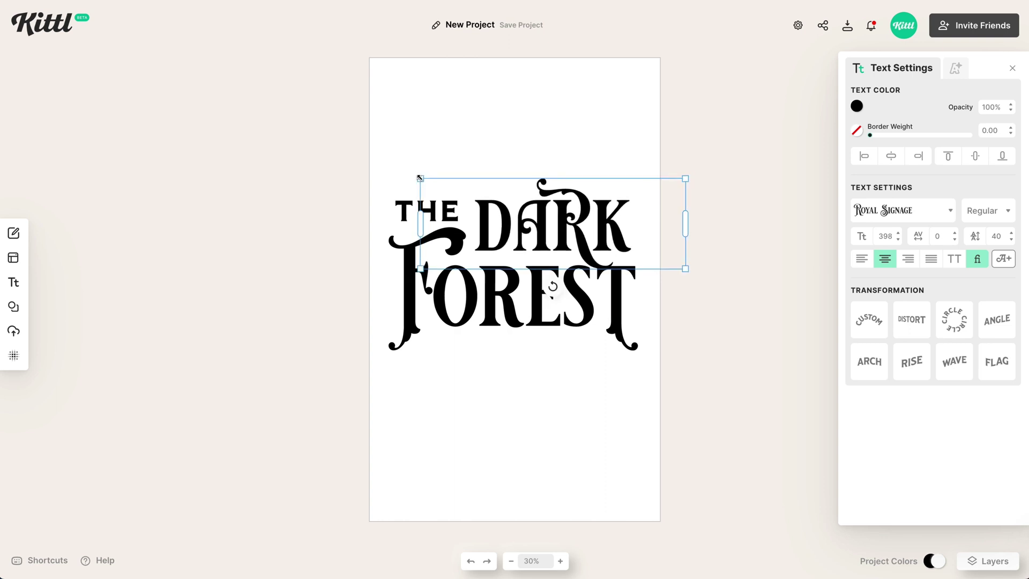
pyautogui.click(391, 183)
# Duplicate THE near the bottom of the artboard, widen the copy's text box and center it horizontally.
pyautogui.click(432, 208)
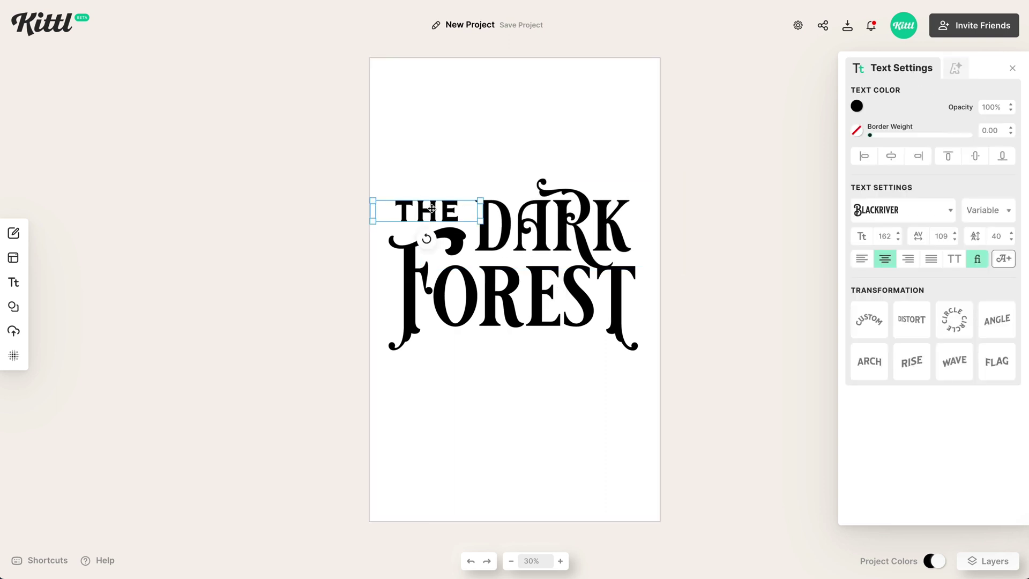
pyautogui.moveTo(439, 210); pyautogui.dragTo(701, 474)
pyautogui.moveTo(595, 476); pyautogui.dragTo(530, 475)
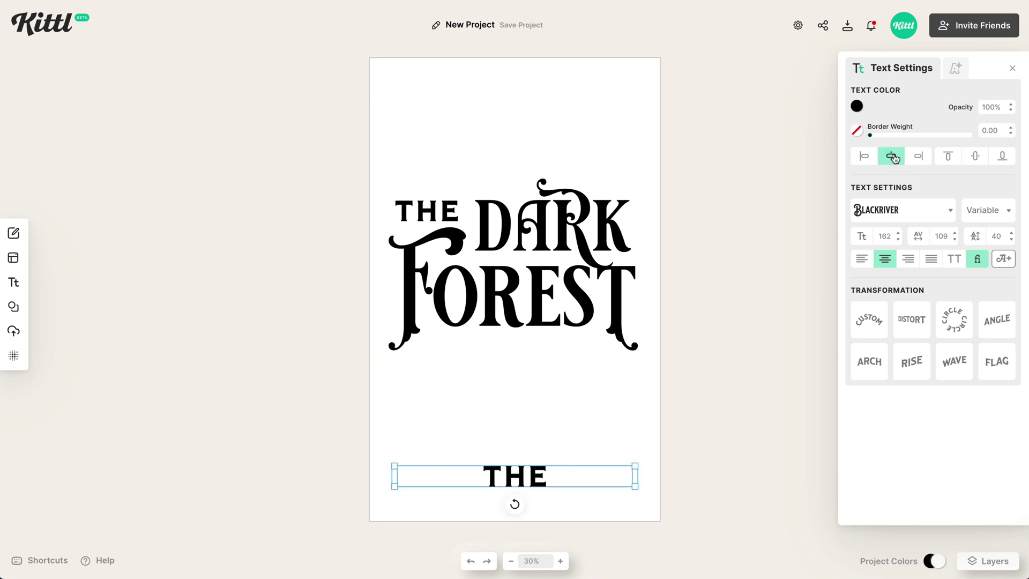
# Replace the copied text with the author's full name in capitals, and widen its centered box so the name fits on one line.
pyautogui.doubleClick(533, 474)
pyautogui.hotkey('ctrl', 'a')
pyautogui.write('WILMA')
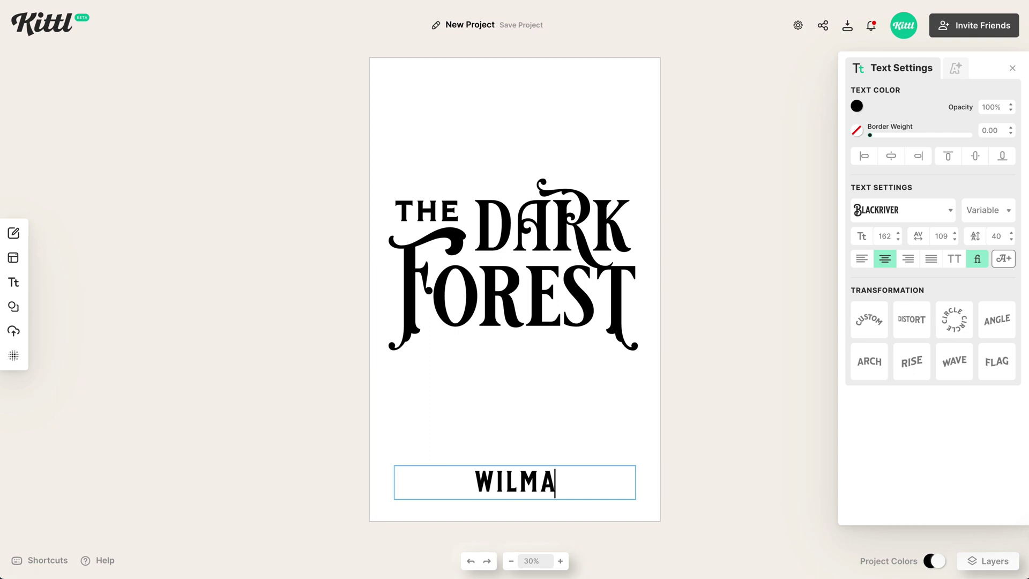
pyautogui.write(' WRITER')
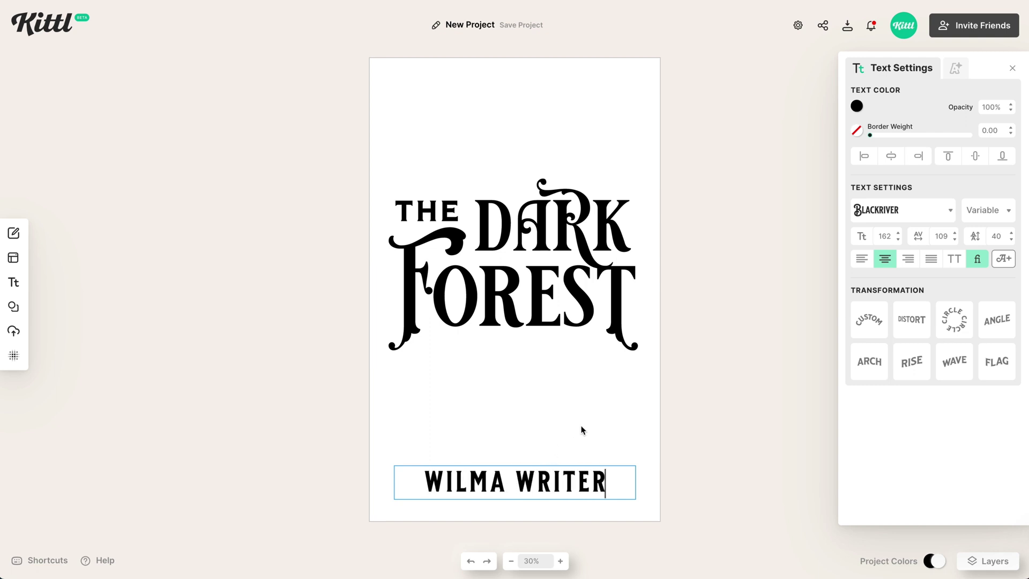
pyautogui.press('Escape')
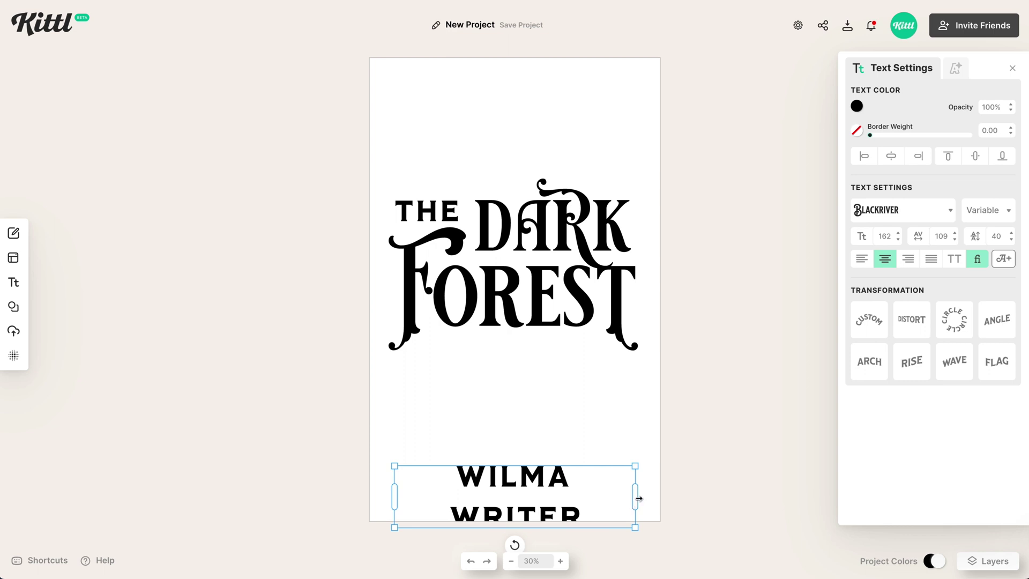
pyautogui.moveTo(639, 498); pyautogui.dragTo(661, 498)
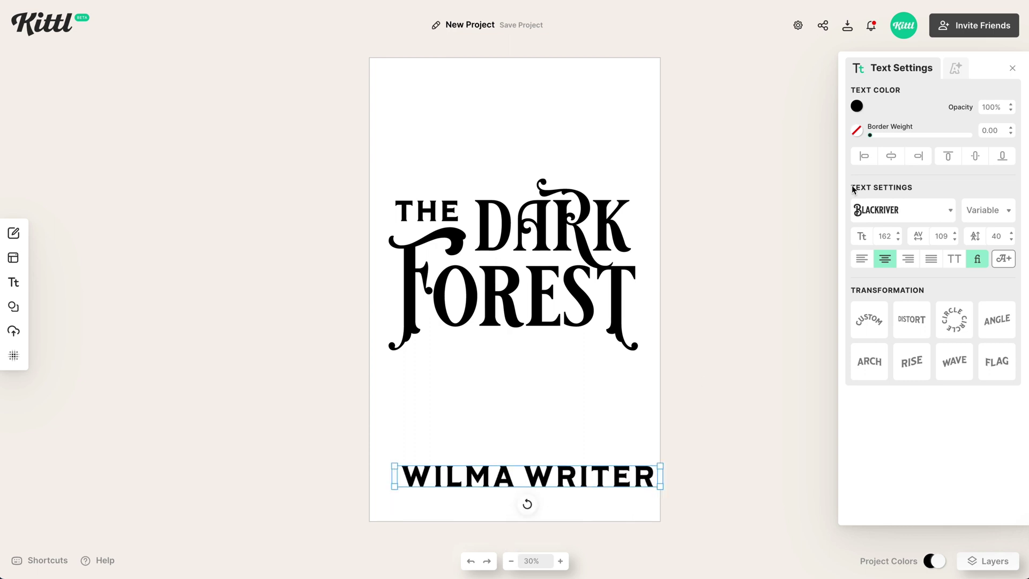
pyautogui.click(891, 156)
# Reduce the author name's font size to 84.
pyautogui.click(899, 241)
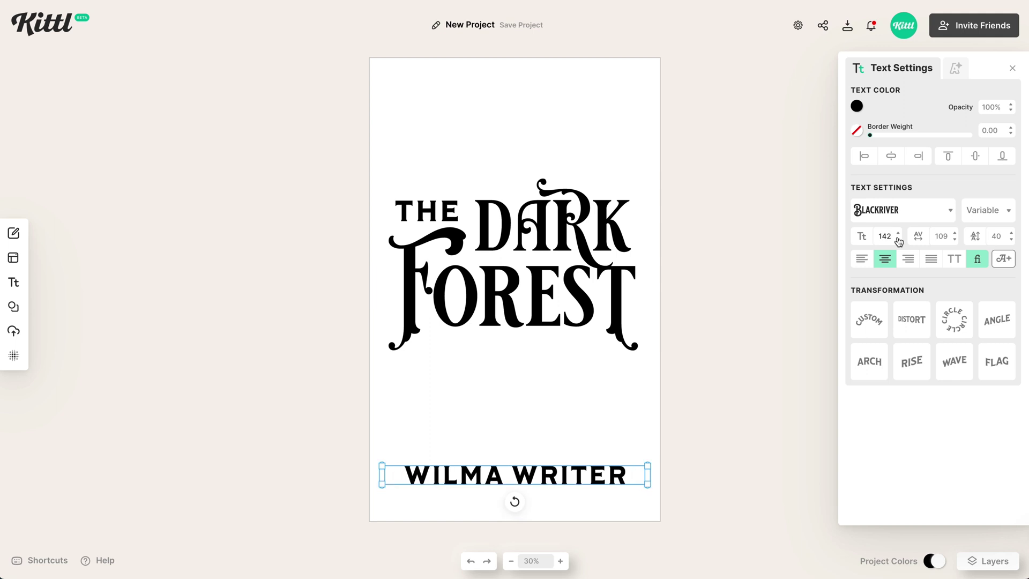
pyautogui.click(899, 240)
pyautogui.click(899, 240)
pyautogui.click(899, 240)
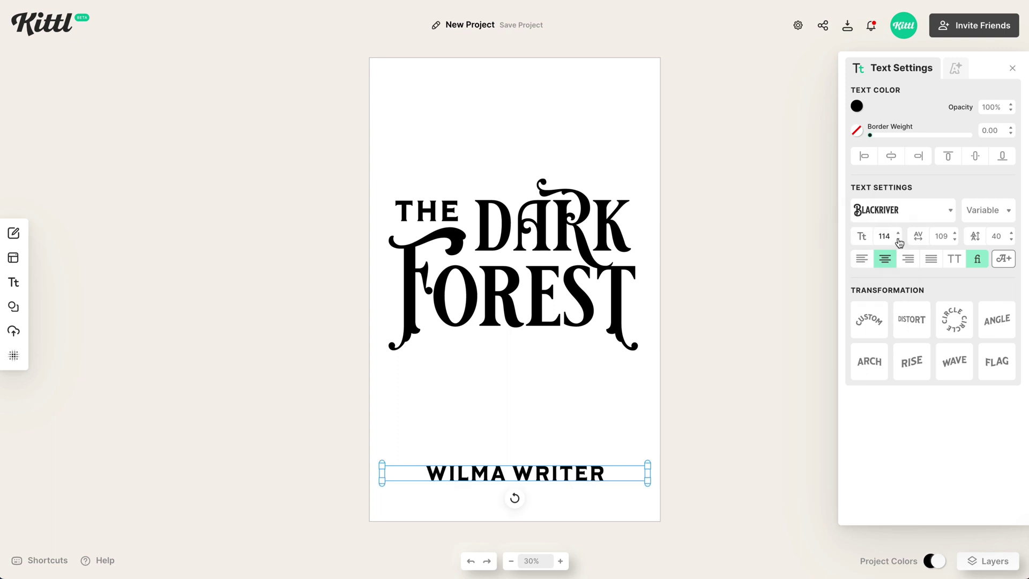
pyautogui.click(899, 240)
pyautogui.click(899, 240)
pyautogui.click(899, 240)
pyautogui.click(899, 240)
pyautogui.click(899, 240)
pyautogui.click(899, 240)
pyautogui.click(899, 240)
pyautogui.click(899, 240)
# Duplicate the author name directly above itself and change the copy's text to "FROM #1 BESTSELLING AUTHOR".
pyautogui.hotkey('ctrl', 'd')
pyautogui.moveTo(515, 485); pyautogui.dragTo(557, 454)
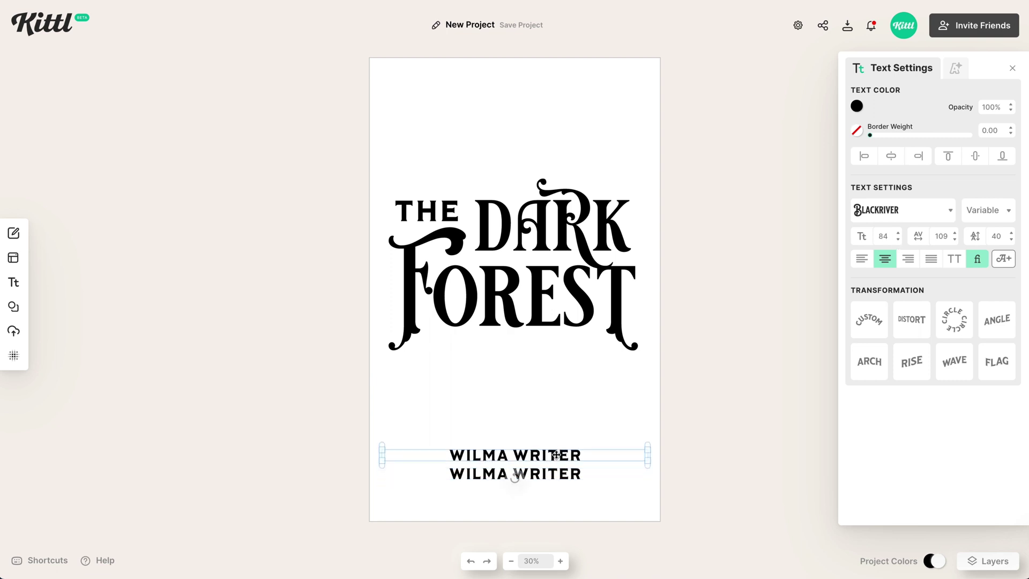
pyautogui.doubleClick(565, 455)
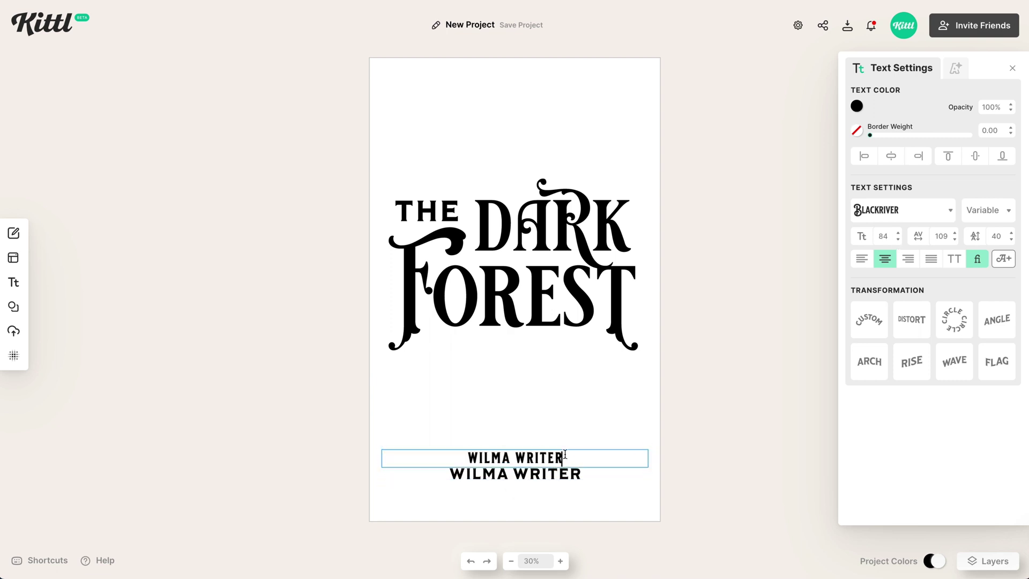
pyautogui.hotkey('ctrl', 'a')
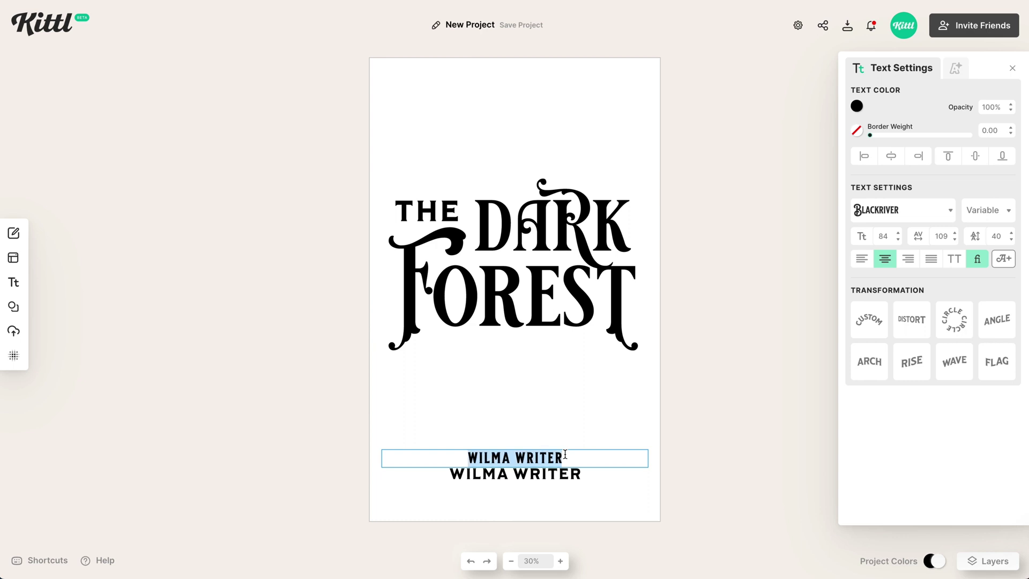
pyautogui.write('FRO')
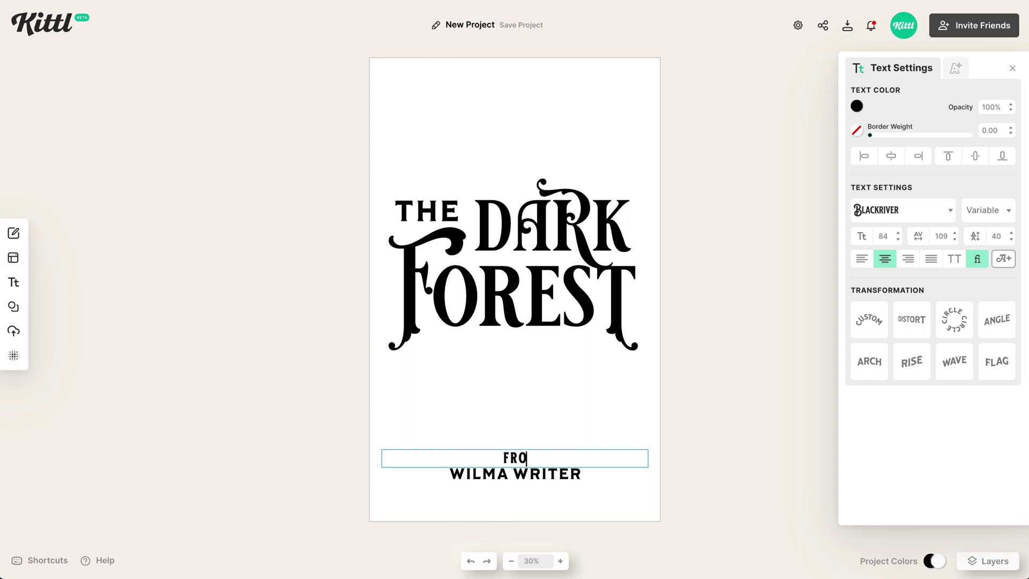
pyautogui.write('M #1 BESTSE')
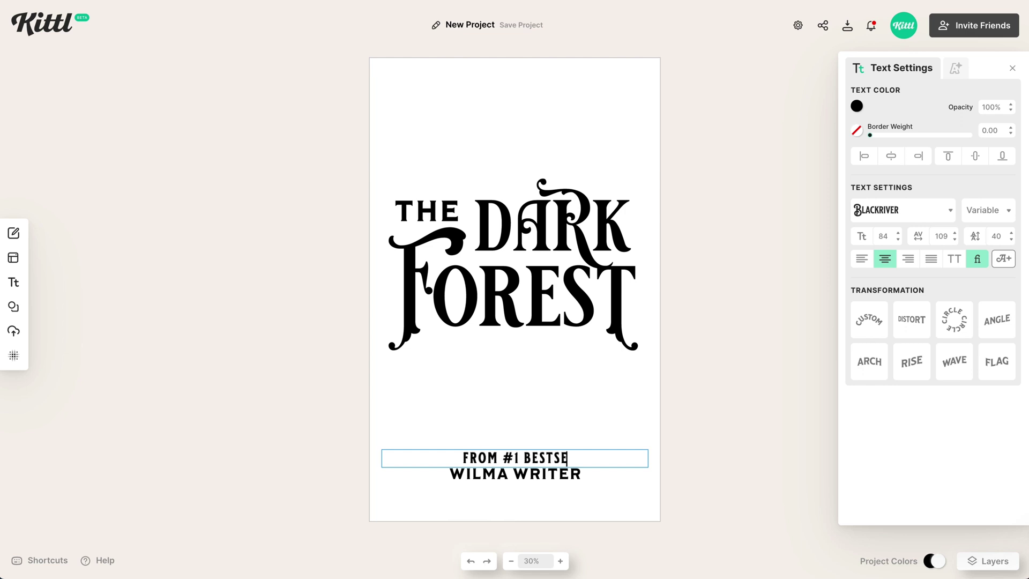
pyautogui.write('LLING AUTHOR')
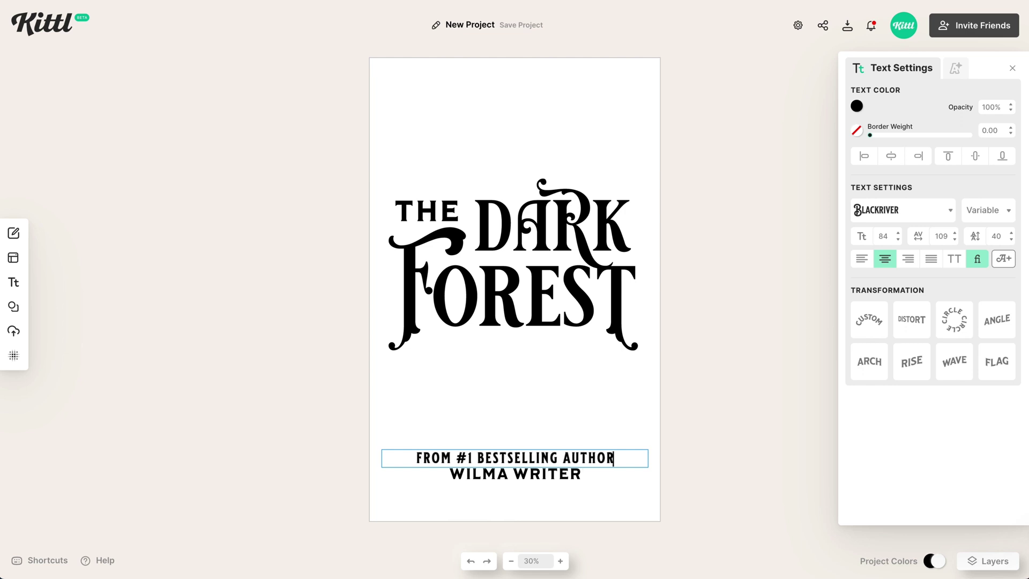
pyautogui.press('Escape')
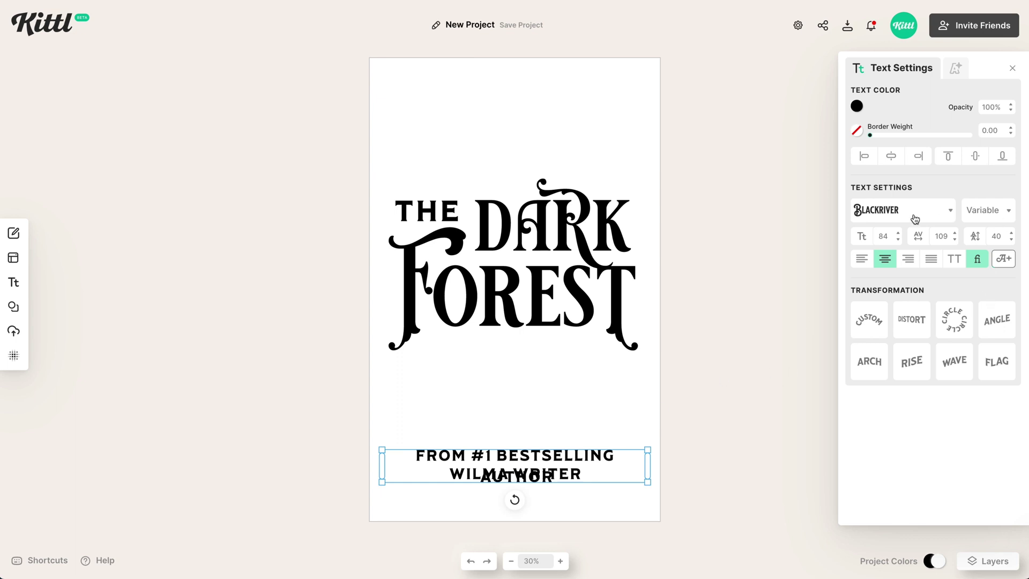
# Shrink the bestselling-author line's font size to fit one line, set its variable font width to 100, and deselect it.
pyautogui.doubleClick(894, 238)
pyautogui.scroll(-19, 899, 241)
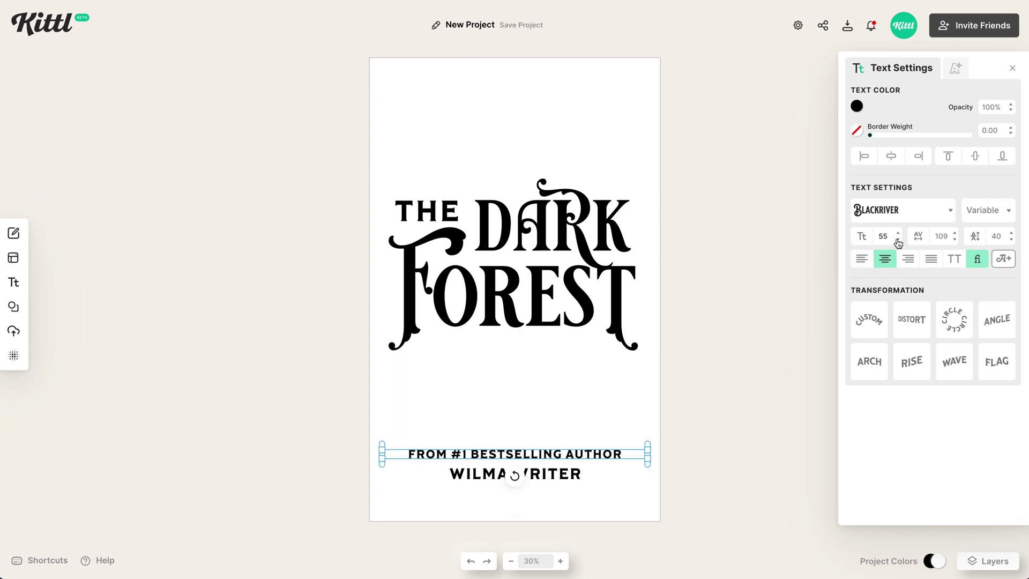
pyautogui.click(990, 211)
pyautogui.moveTo(899, 233); pyautogui.dragTo(780, 224)
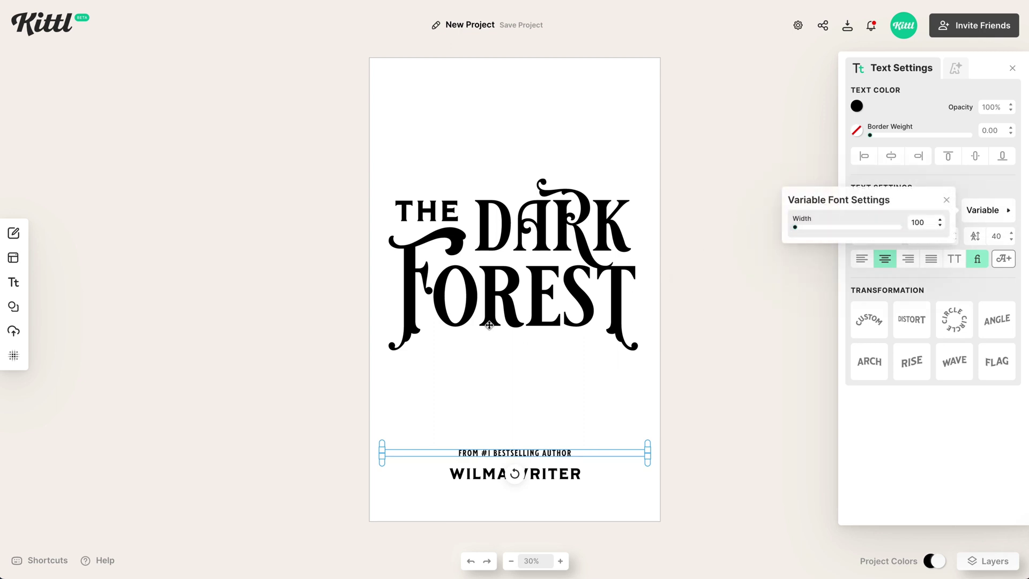
pyautogui.click(628, 384)
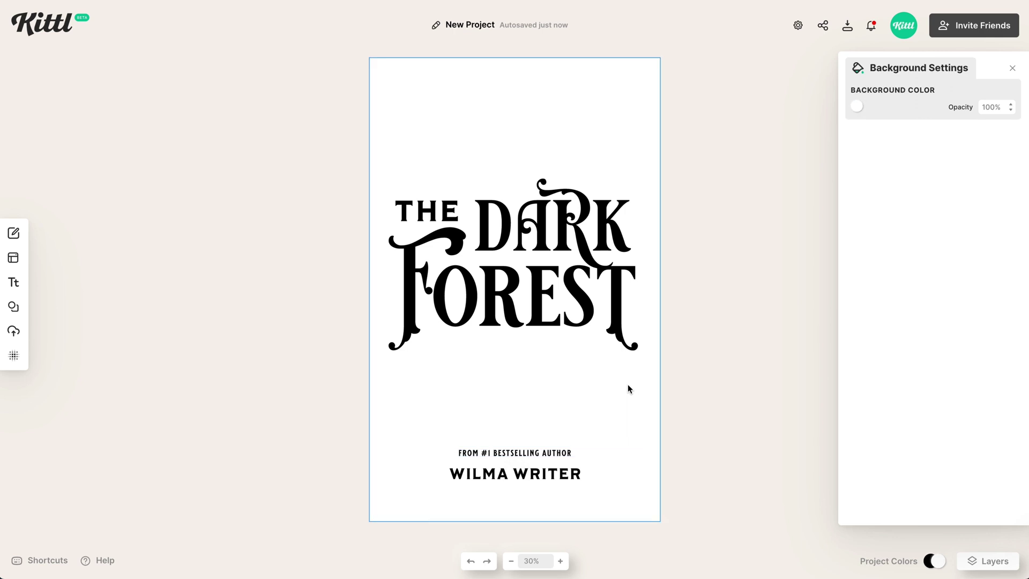
# Close the gap between the two author-credit lines and enlarge them together lower on the cover, bringing the bestselling-author line to size 57.
pyautogui.click(537, 452)
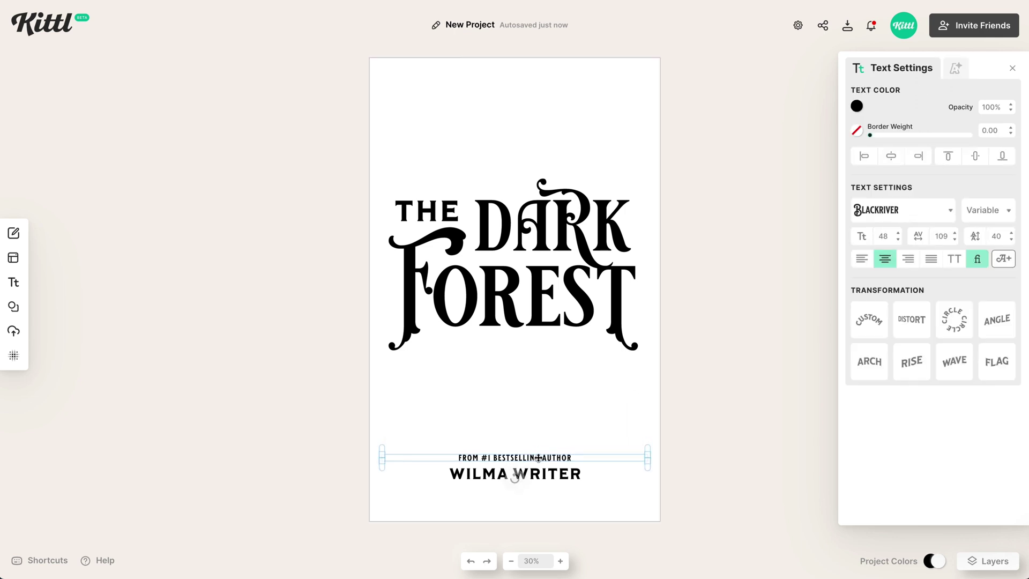
pyautogui.moveTo(569, 417); pyautogui.dragTo(494, 517)
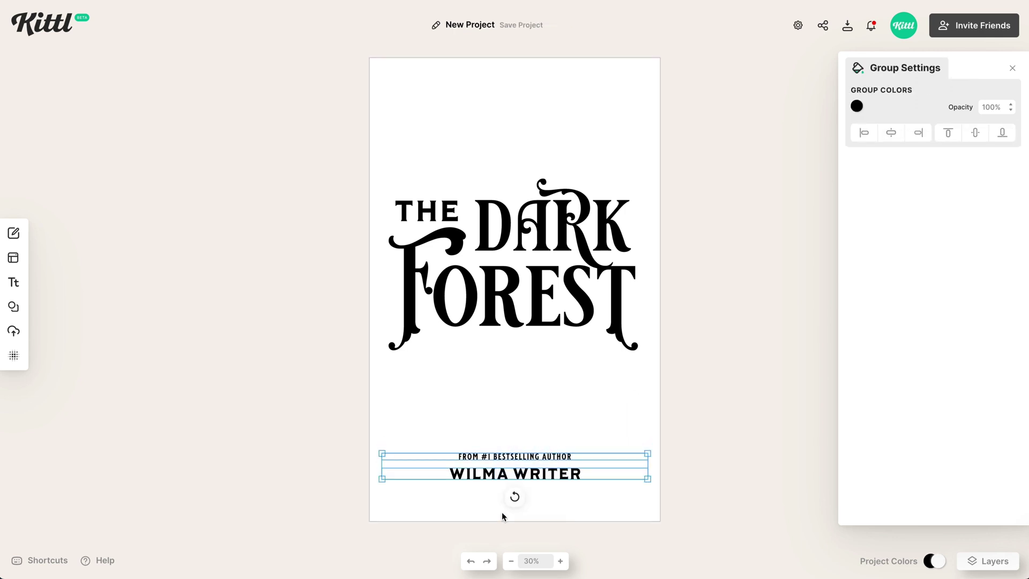
pyautogui.moveTo(650, 480); pyautogui.dragTo(670, 485)
pyautogui.moveTo(574, 474); pyautogui.dragTo(568, 465)
pyautogui.click(575, 433)
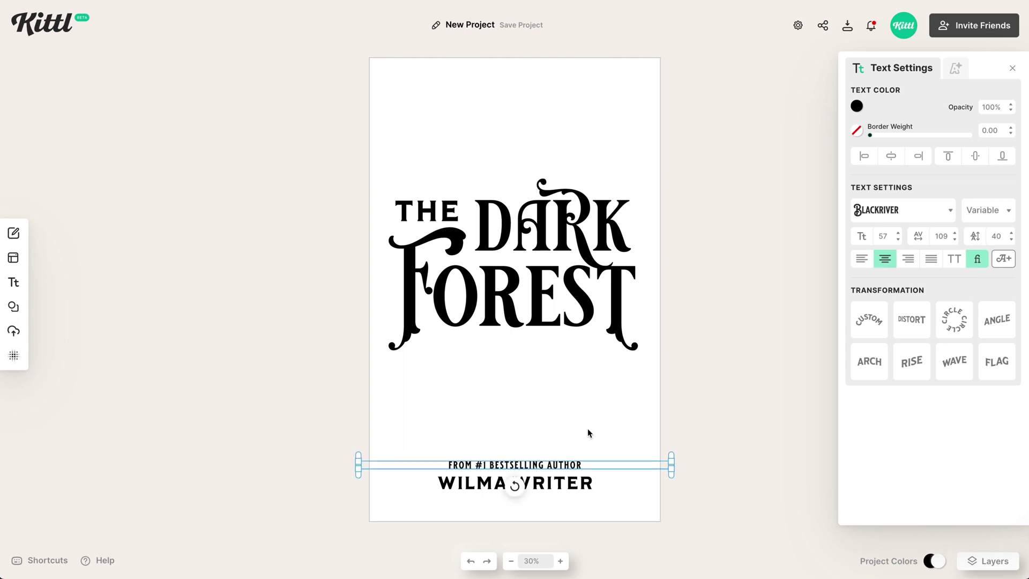
# Replace the E in "FOREST" with an alternate E from the Royal Signage glyphs, and deselect the text.
pyautogui.click(558, 284)
pyautogui.doubleClick(558, 284)
pyautogui.click(558, 284)
pyautogui.press('BackSpace')
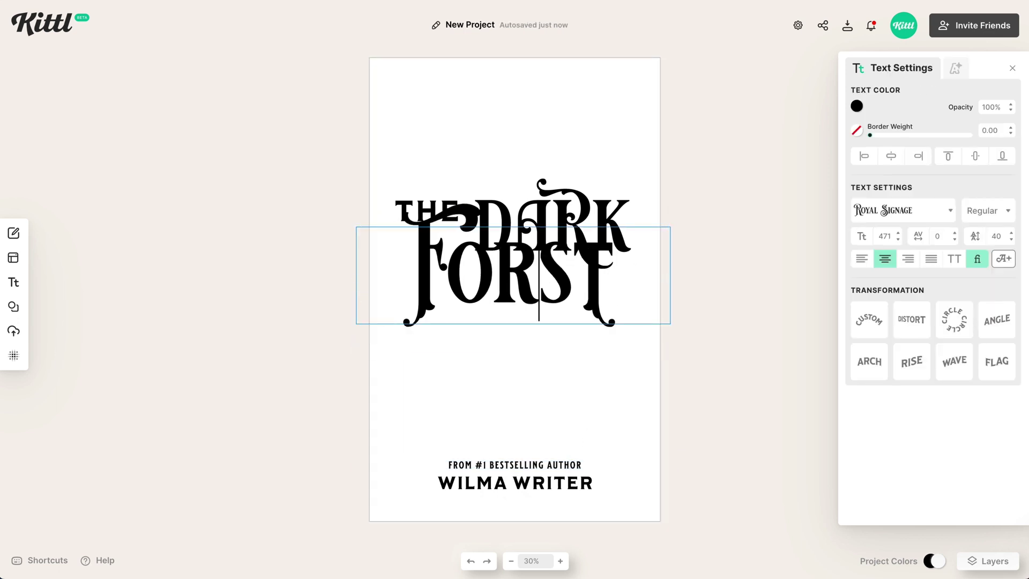
pyautogui.click(1001, 257)
pyautogui.click(756, 55)
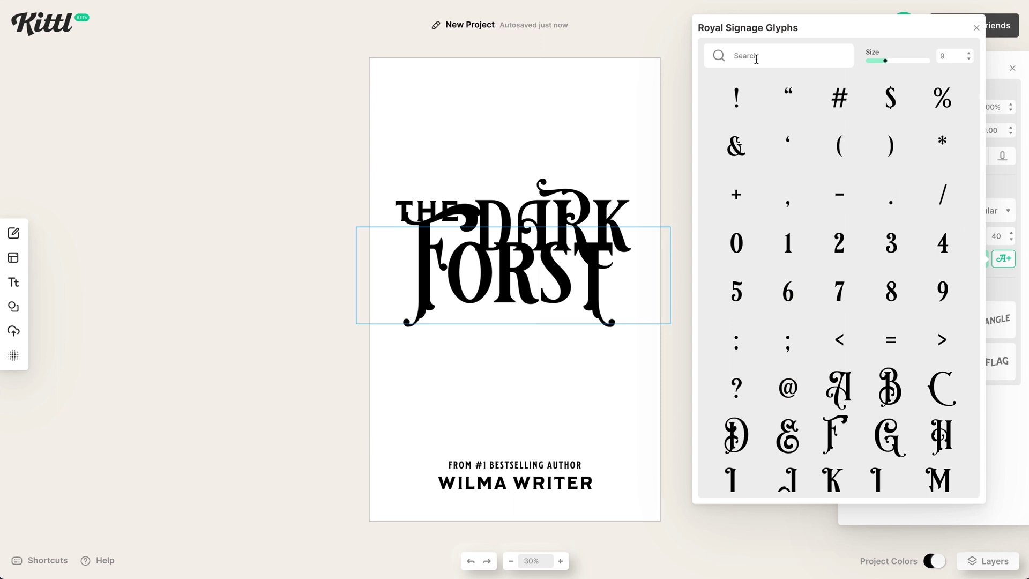
pyautogui.write('e')
pyautogui.click(854, 124)
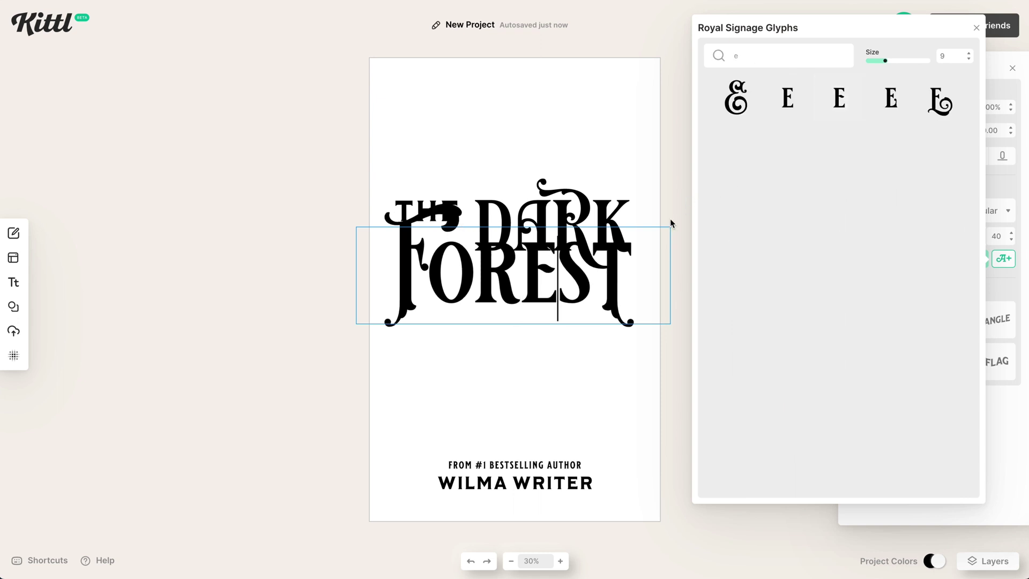
pyautogui.press('Escape')
pyautogui.click(699, 399)
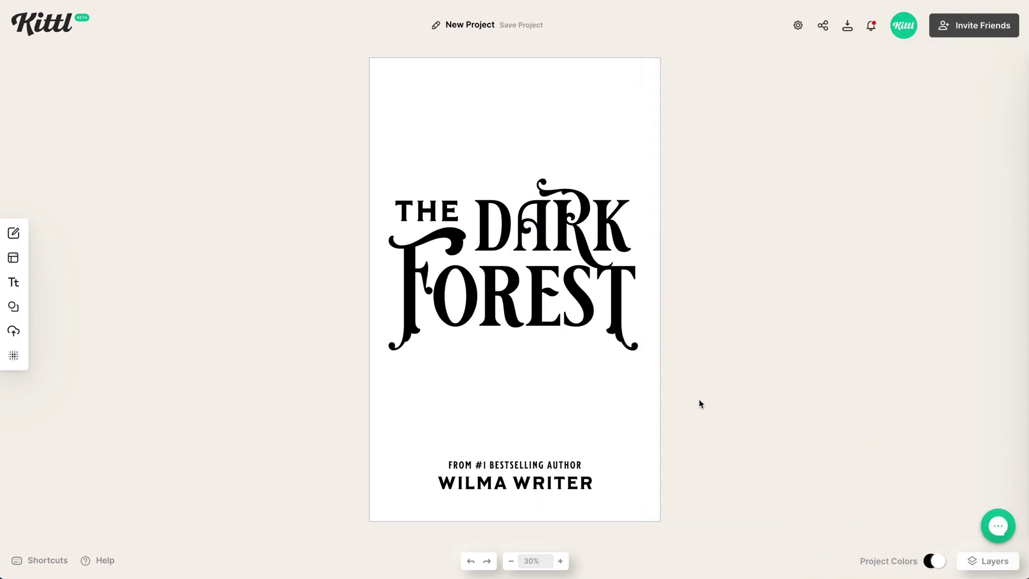
# Set the cover's background color to a dark gray-green, #4f5b58.
pyautogui.click(620, 413)
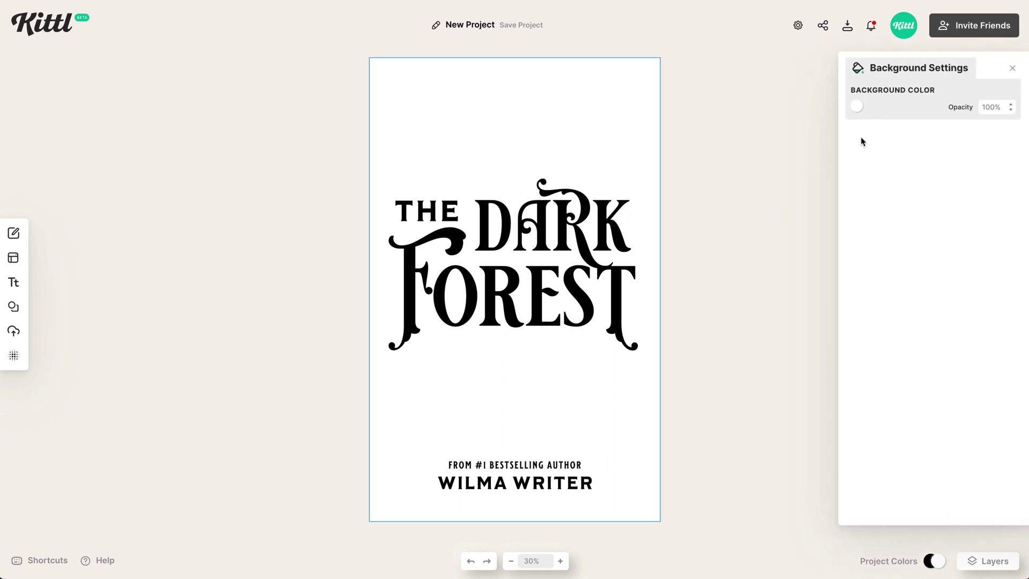
pyautogui.click(858, 107)
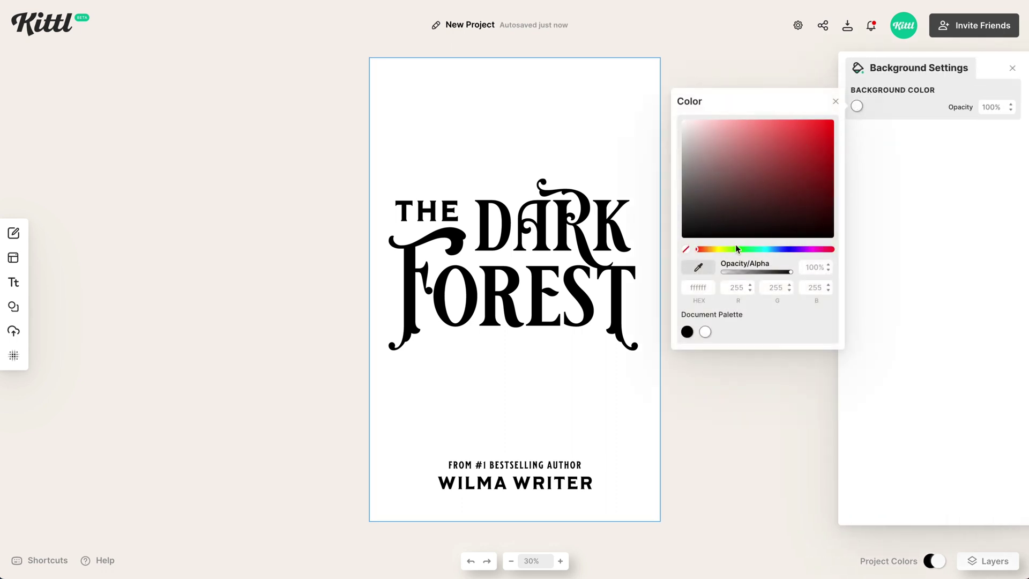
pyautogui.click(766, 250)
pyautogui.moveTo(702, 201)
pyautogui.mouseDown()
pyautogui.moveTo(703, 191)
pyautogui.moveTo(707, 200)
pyautogui.mouseUp()
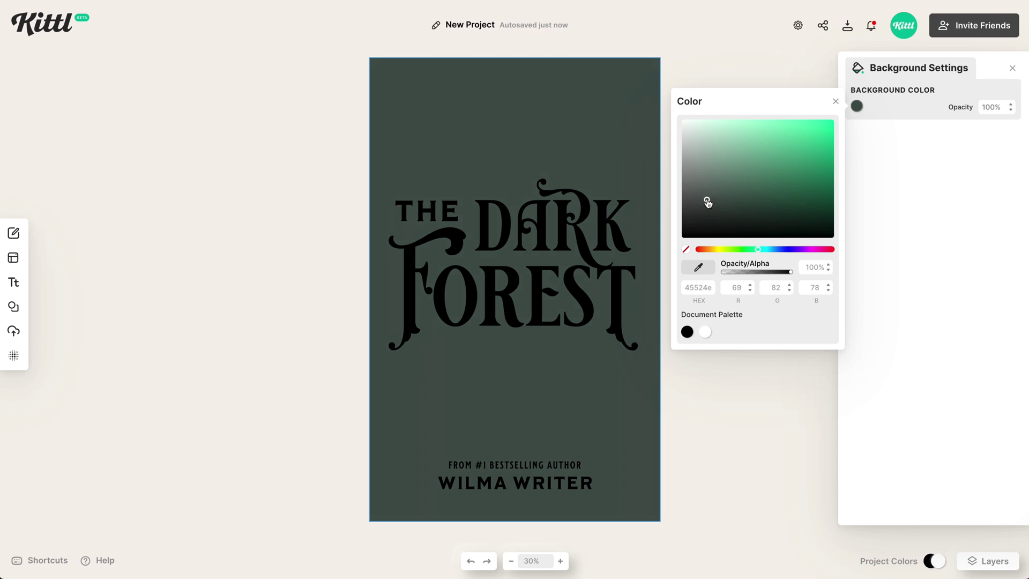
pyautogui.moveTo(709, 205); pyautogui.dragTo(704, 199)
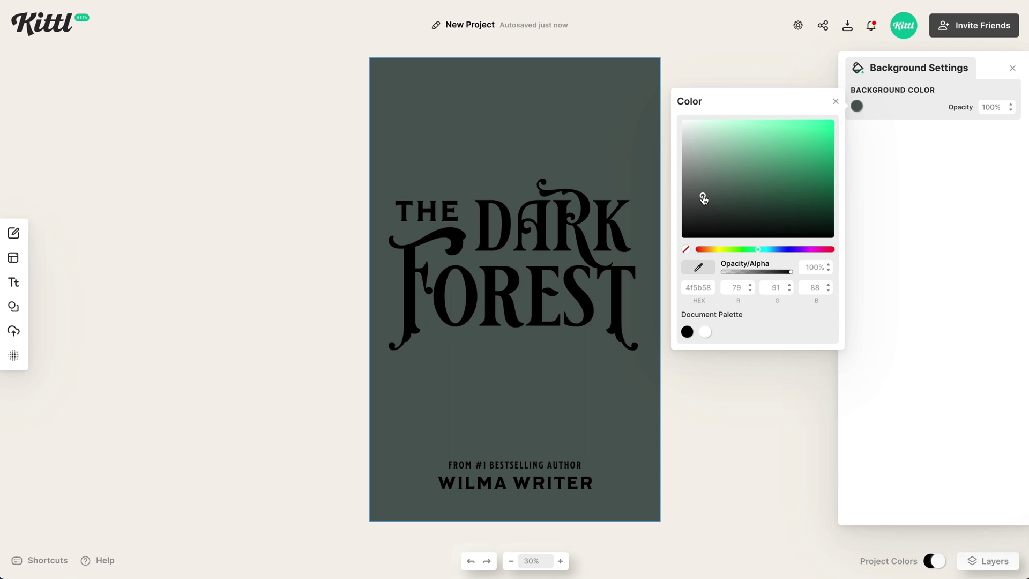
pyautogui.click(419, 150)
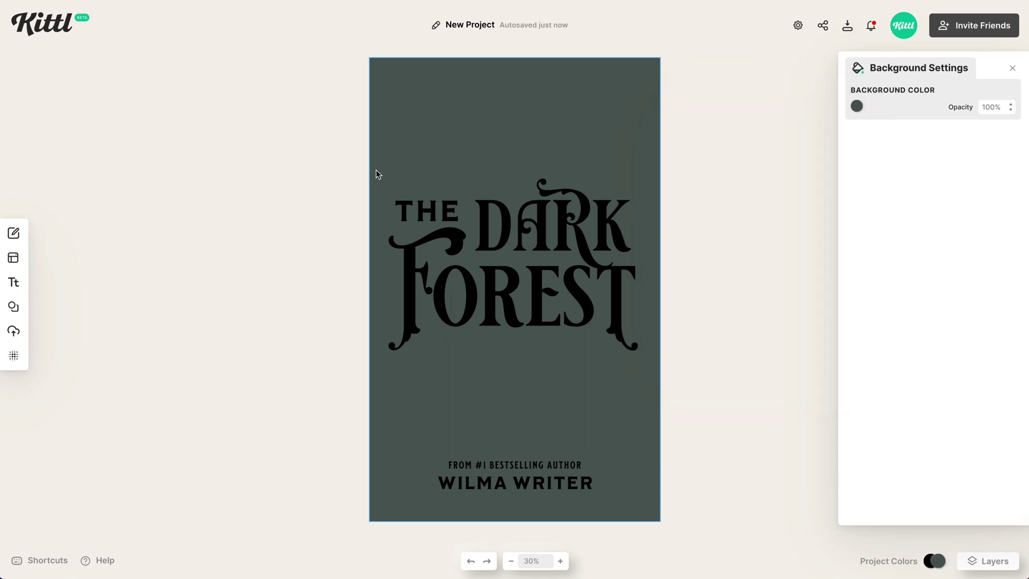
# Recolor the title and both author-credit lines together in a muted gold, about #c19e64, and deselect them.
pyautogui.moveTo(381, 173); pyautogui.dragTo(647, 500)
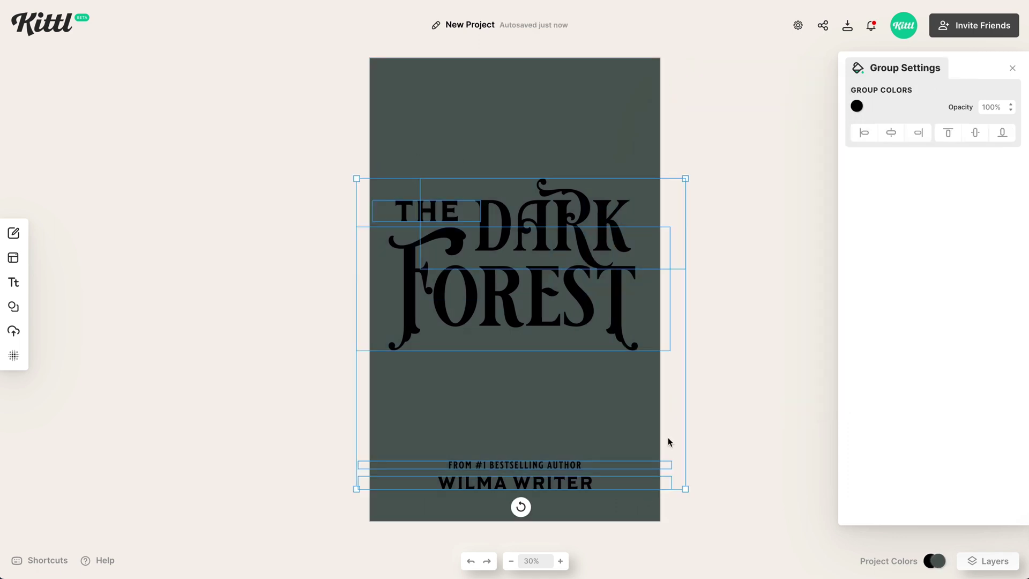
pyautogui.click(857, 107)
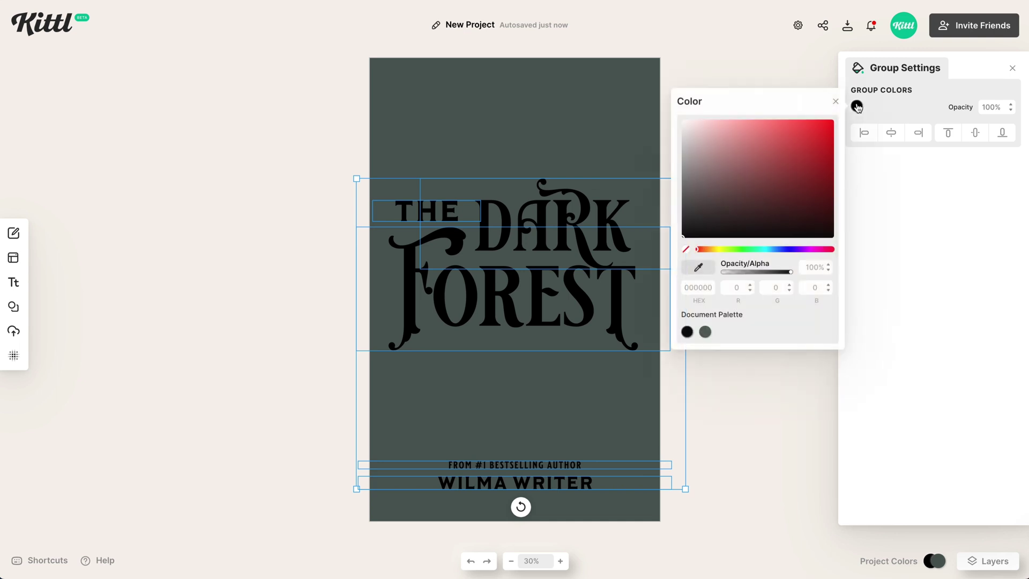
pyautogui.click(718, 250)
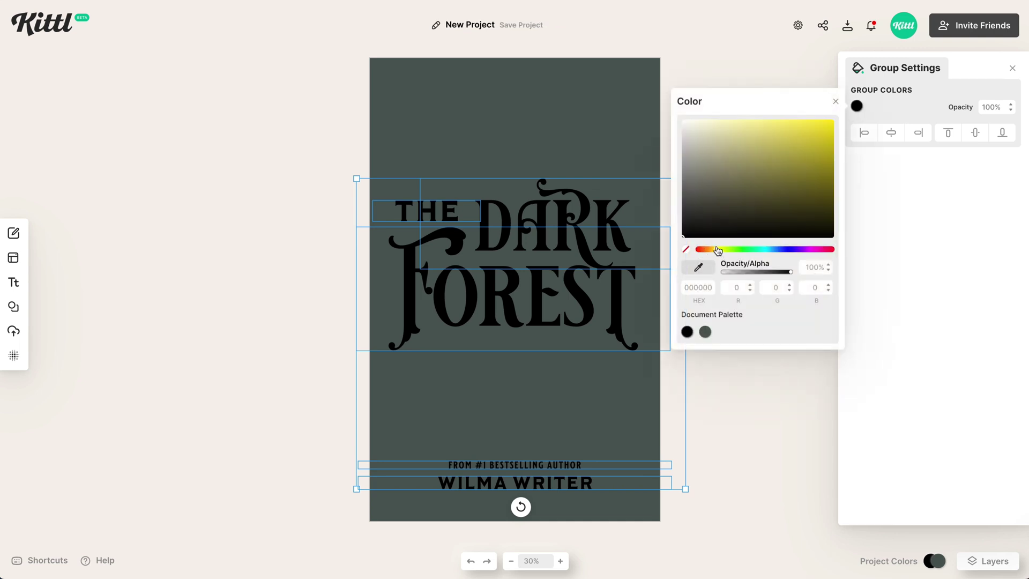
pyautogui.moveTo(727, 138)
pyautogui.mouseDown()
pyautogui.moveTo(724, 161)
pyautogui.moveTo(728, 153)
pyautogui.mouseUp()
pyautogui.moveTo(725, 250); pyautogui.dragTo(710, 251)
pyautogui.click(751, 143)
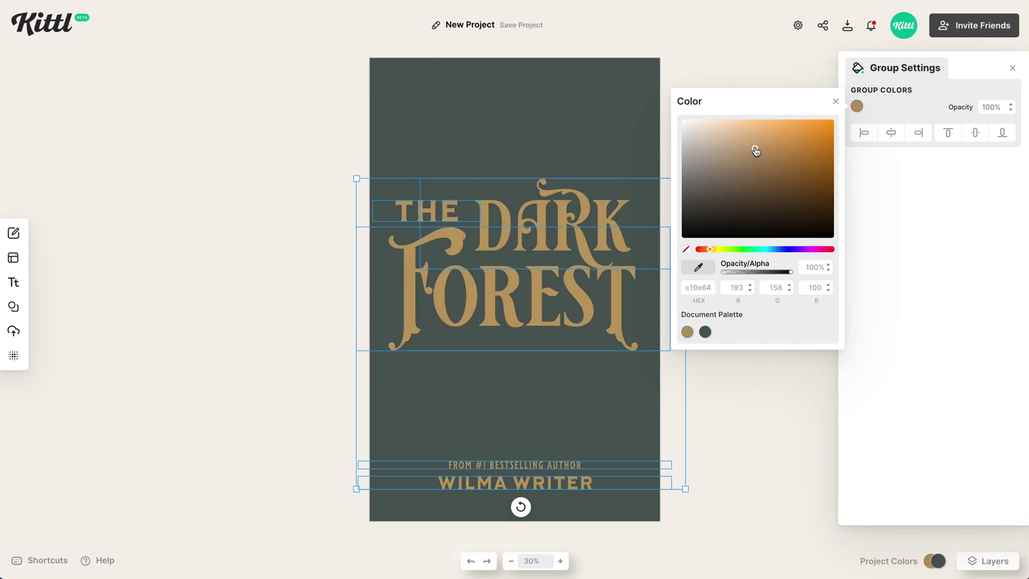
pyautogui.moveTo(751, 143); pyautogui.dragTo(747, 150)
pyautogui.click(529, 145)
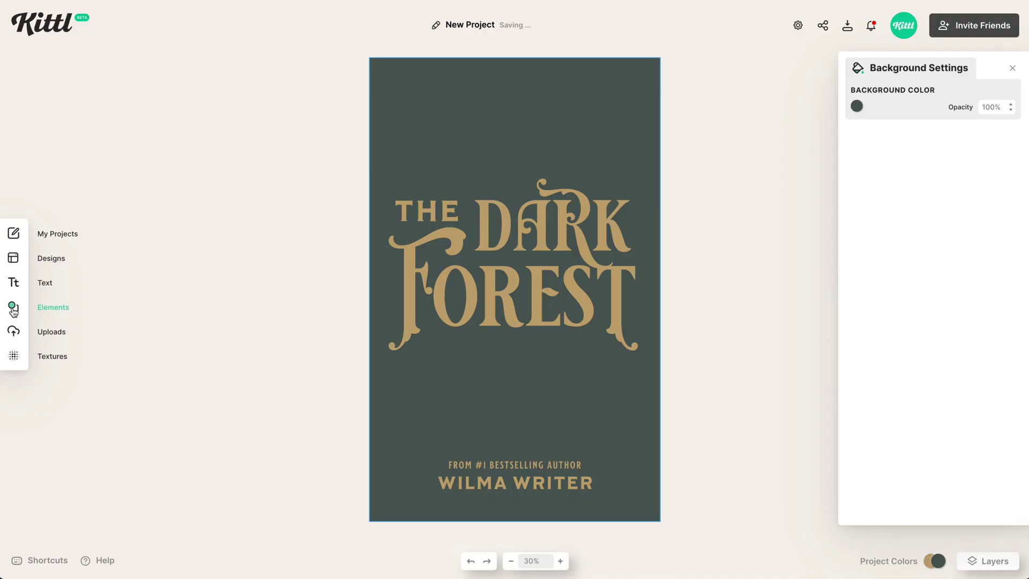
# Browse the illustration elements and look through the Vintage Flowers collection for floral artwork.
pyautogui.click(13, 310)
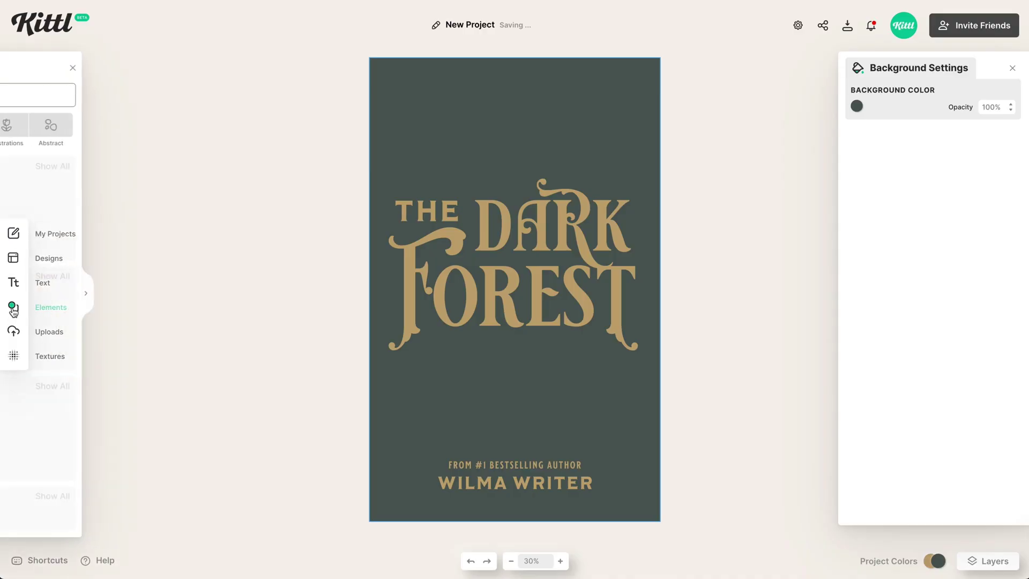
pyautogui.click(137, 127)
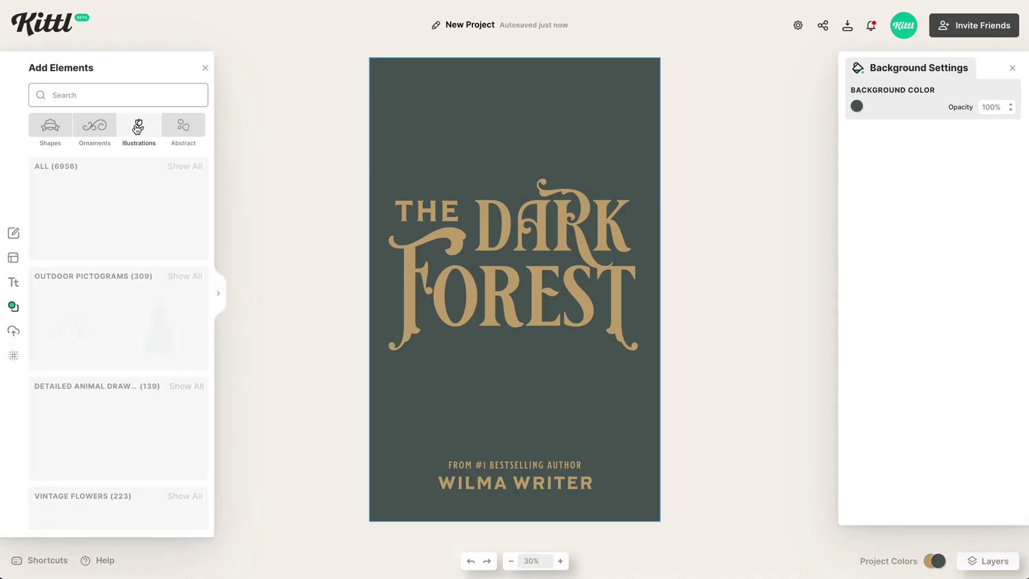
pyautogui.scroll(-1, 139, 212)
pyautogui.scroll(-3, 140, 210)
pyautogui.scroll(-1, 139, 212)
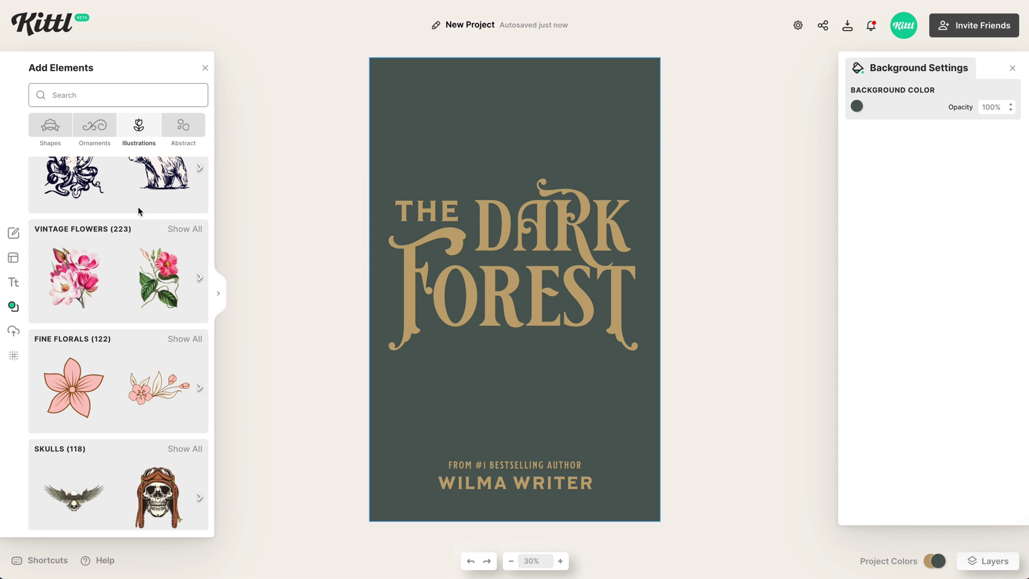
pyautogui.scroll(-1, 138, 211)
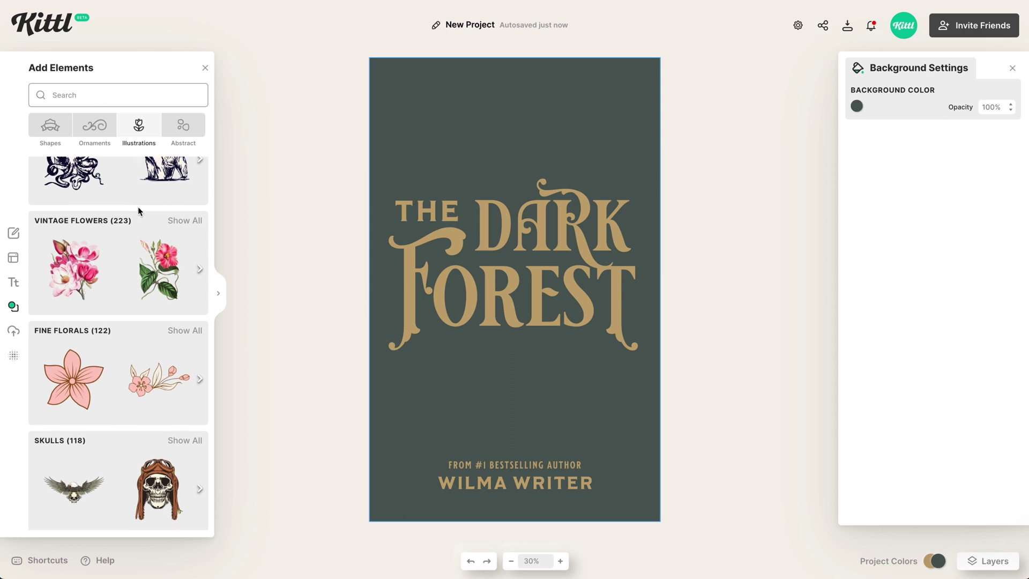
pyautogui.click(185, 222)
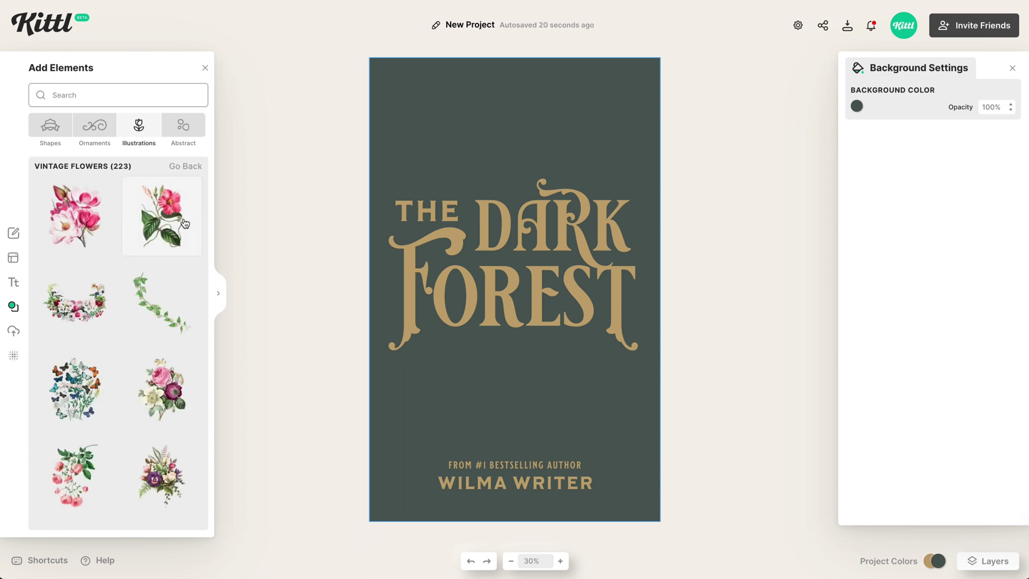
pyautogui.scroll(-1, 185, 223)
pyautogui.scroll(-3, 185, 222)
pyautogui.scroll(-5, 185, 223)
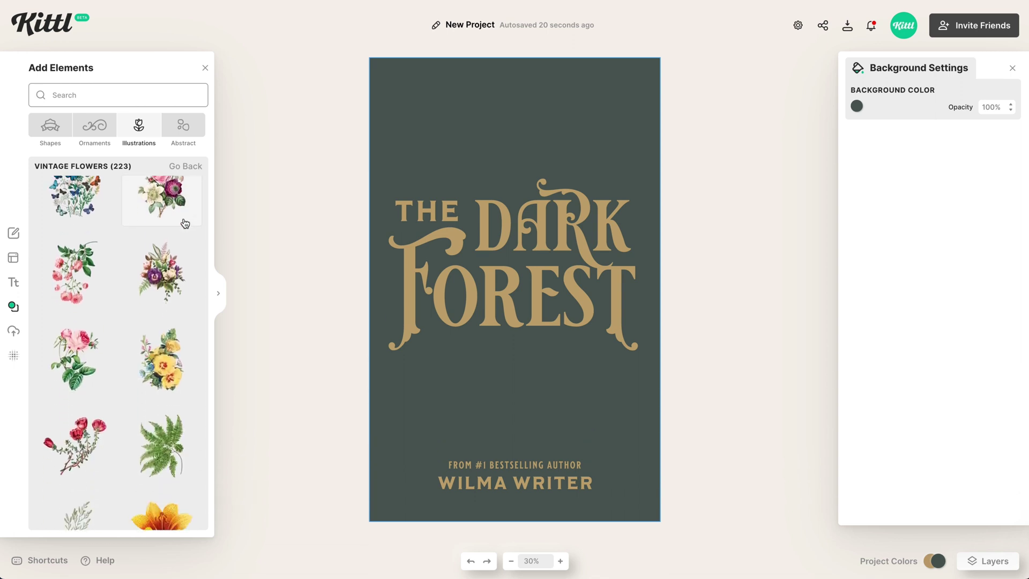
pyautogui.scroll(-8, 183, 218)
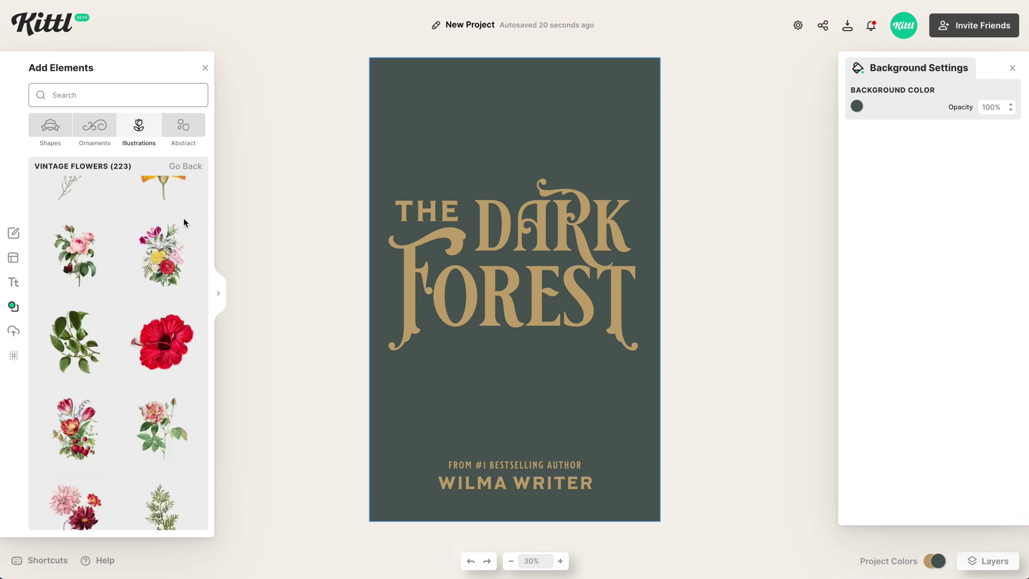
# Look through the Fine Florals collection and the further illustration categories for a suitable floral style.
pyautogui.click(185, 166)
pyautogui.scroll(-3, 181, 215)
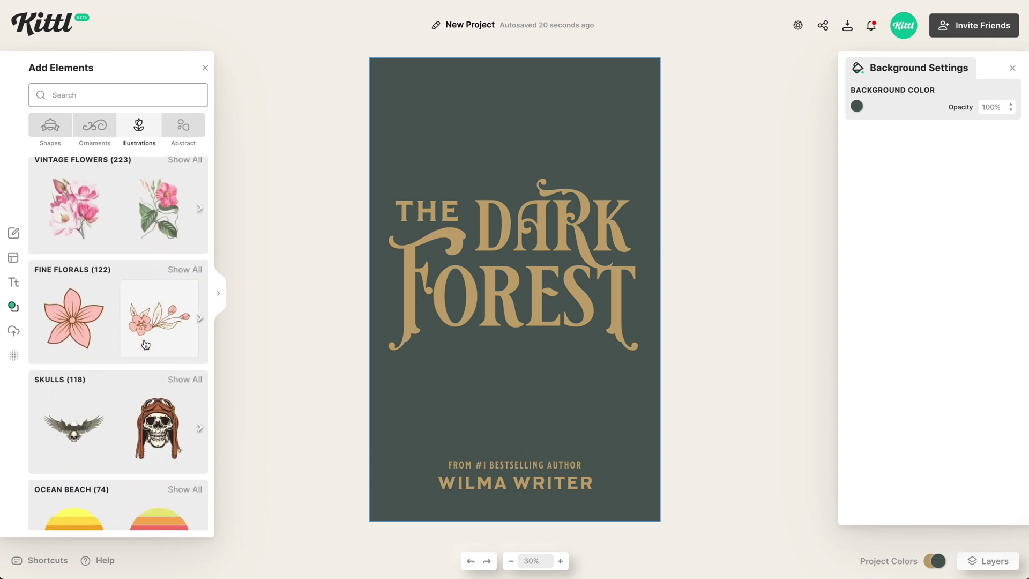
pyautogui.click(187, 247)
pyautogui.scroll(-6, 171, 265)
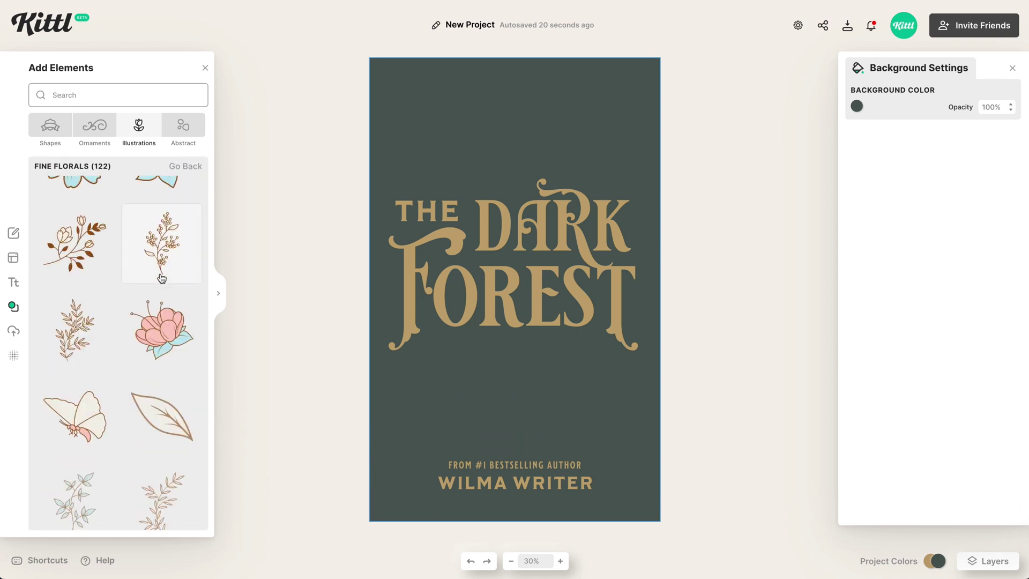
pyautogui.click(188, 167)
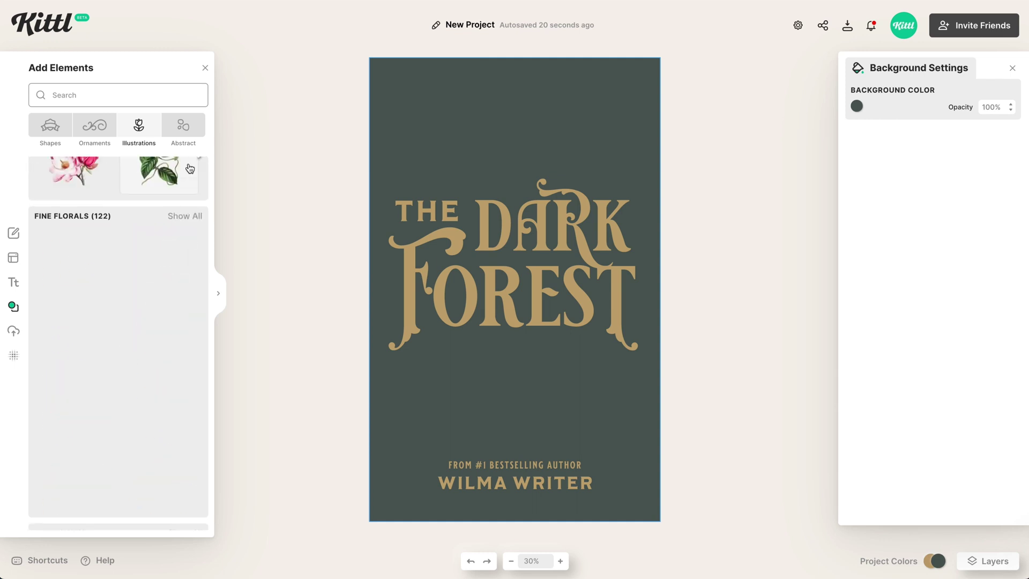
pyautogui.scroll(-6, 60, 407)
pyautogui.scroll(-4, 60, 410)
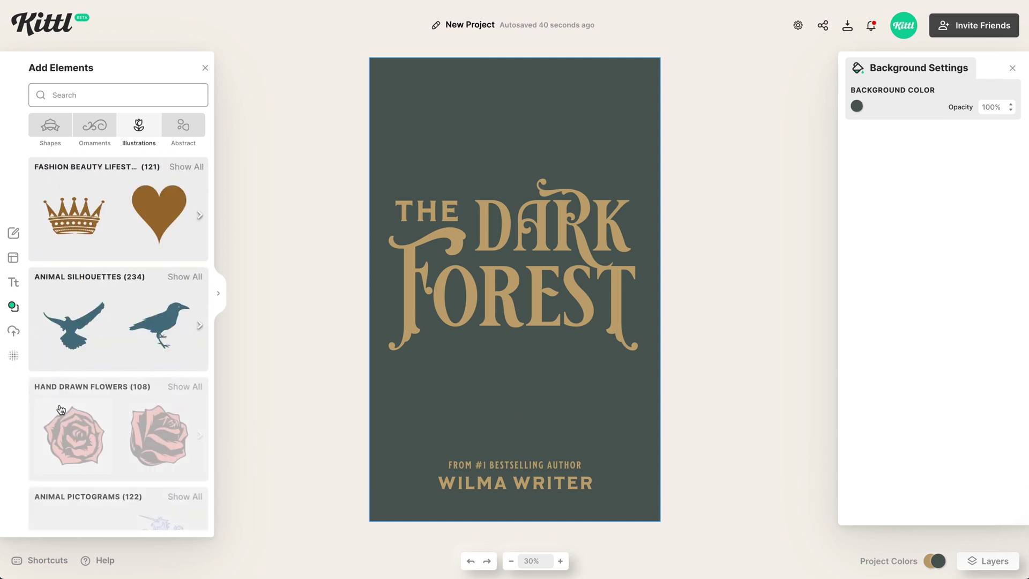
pyautogui.scroll(-5, 136, 365)
pyautogui.scroll(-9, 136, 366)
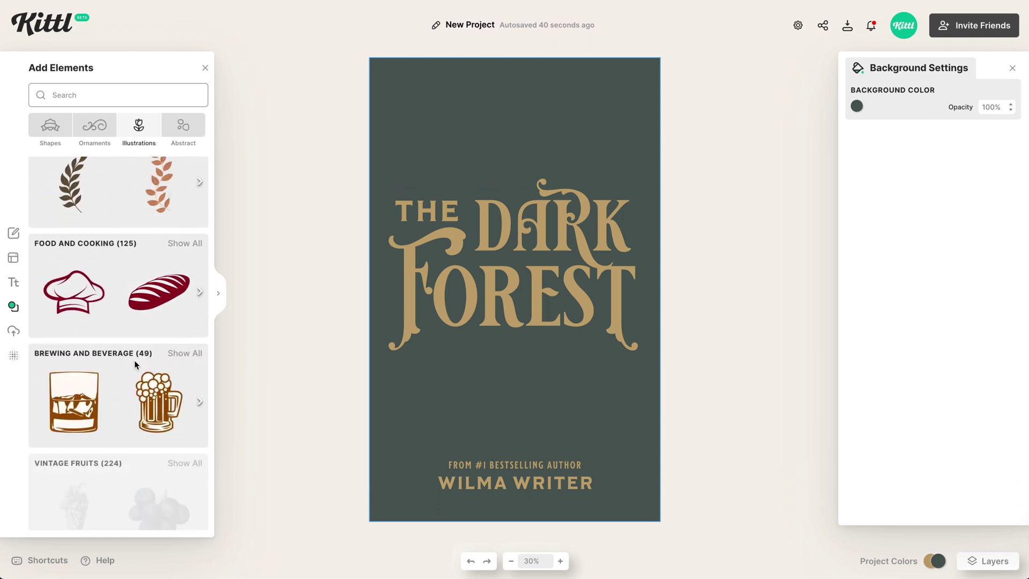
pyautogui.scroll(-4, 135, 365)
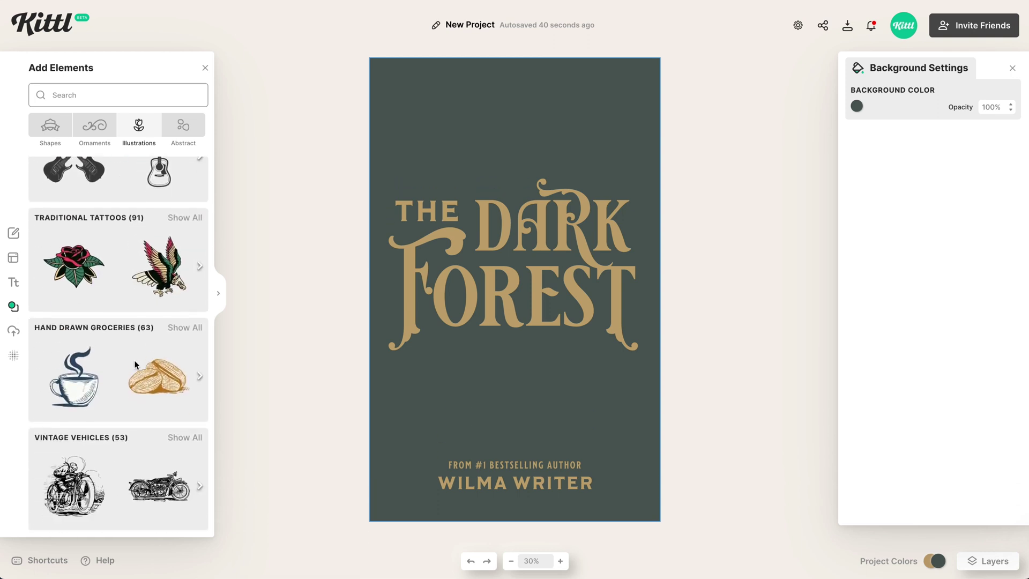
pyautogui.scroll(-1, 135, 366)
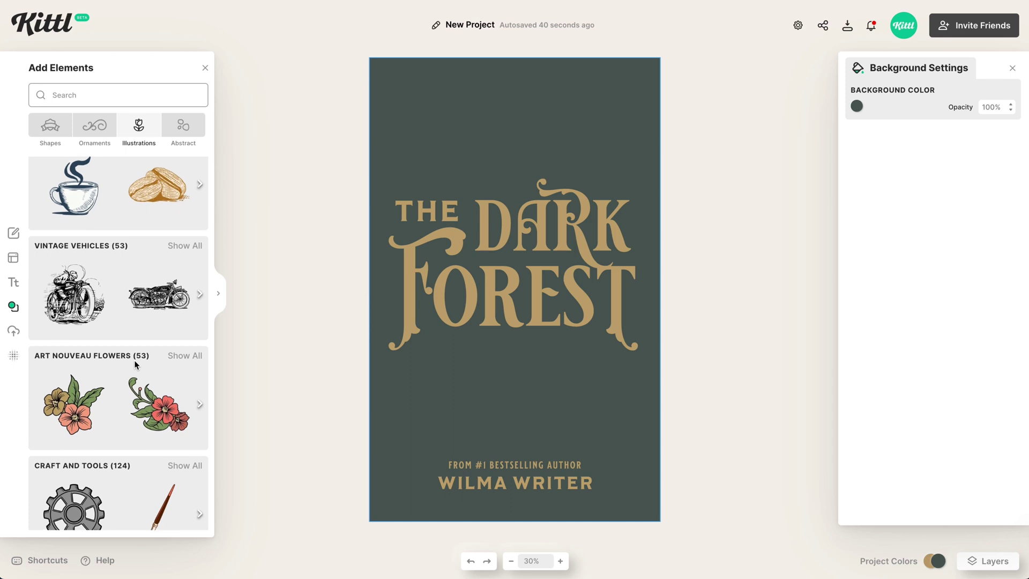
# Place a curved flower ornament from Art Nouveau Flowers above the title, with a mirrored copy beside it to form a symmetrical pair.
pyautogui.click(182, 344)
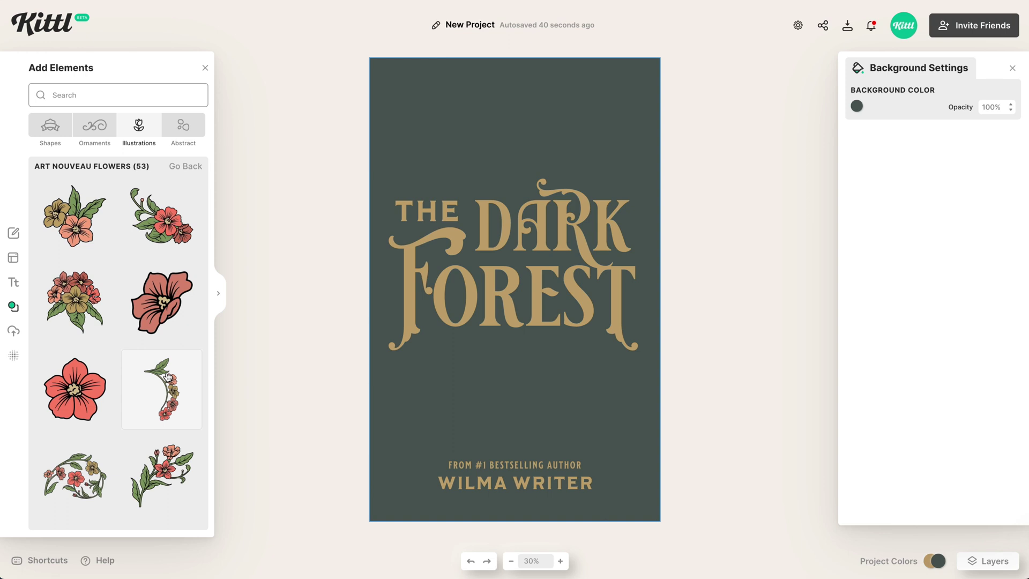
pyautogui.scroll(-1, 168, 377)
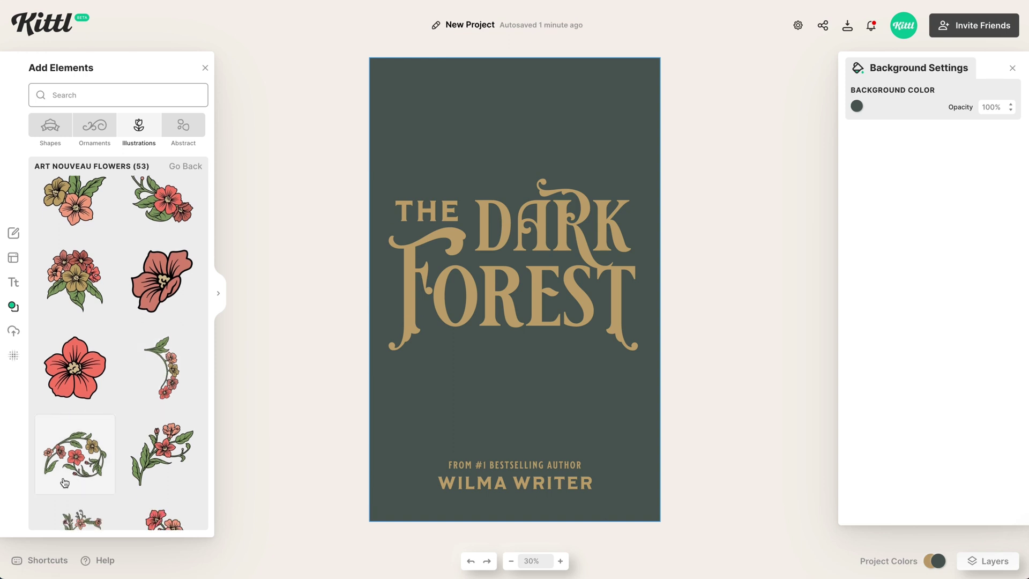
pyautogui.moveTo(81, 472); pyautogui.dragTo(581, 122)
pyautogui.hotkey('ctrl', 'd')
pyautogui.hotkey('shift', 'h')
pyautogui.keyDown('shift'); pyautogui.click(445, 119); pyautogui.keyUp('shift')
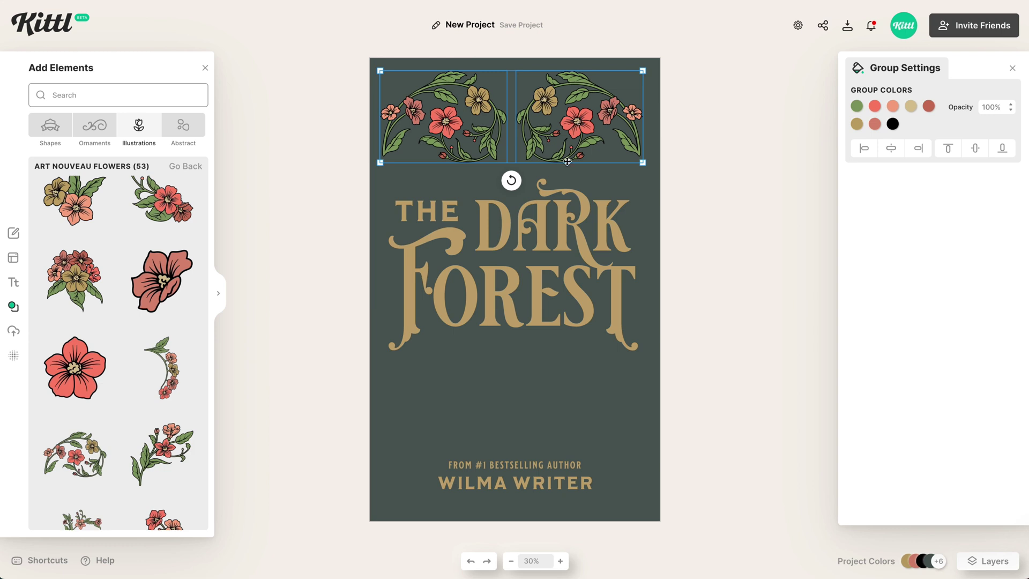
pyautogui.click(660, 172)
# Place a curved floral branch from Art Nouveau Flowers below the title, rotated upright, with a mirrored copy opposite to form a symmetrical pair.
pyautogui.scroll(-5, 163, 252)
pyautogui.scroll(-10, 161, 333)
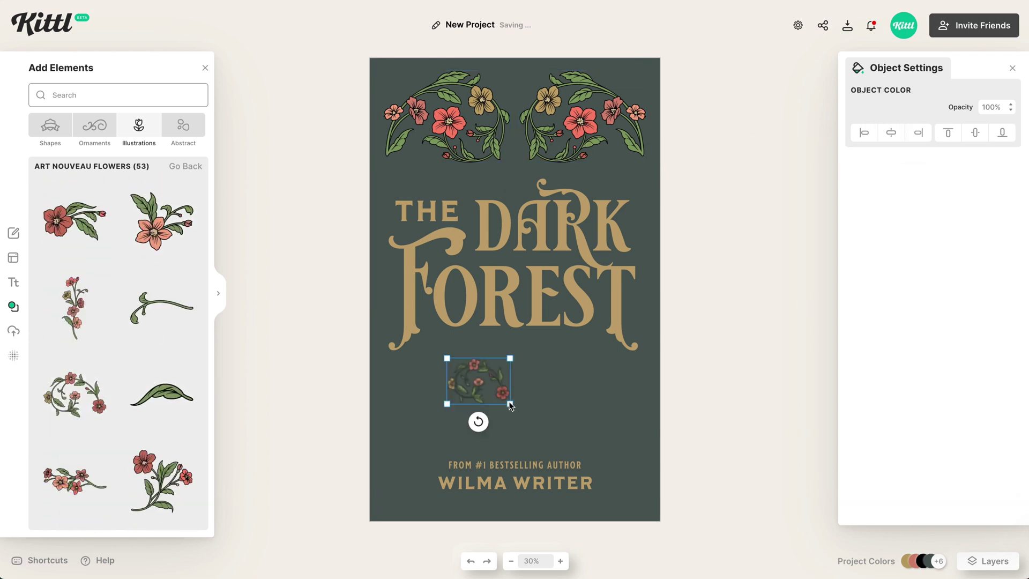
pyautogui.hotkey('ctrl', 'v')
pyautogui.rightClick(573, 414)
pyautogui.moveTo(536, 407); pyautogui.dragTo(411, 437)
pyautogui.hotkey('ctrl', 'v')
pyautogui.rightClick(610, 408)
pyautogui.click(643, 496)
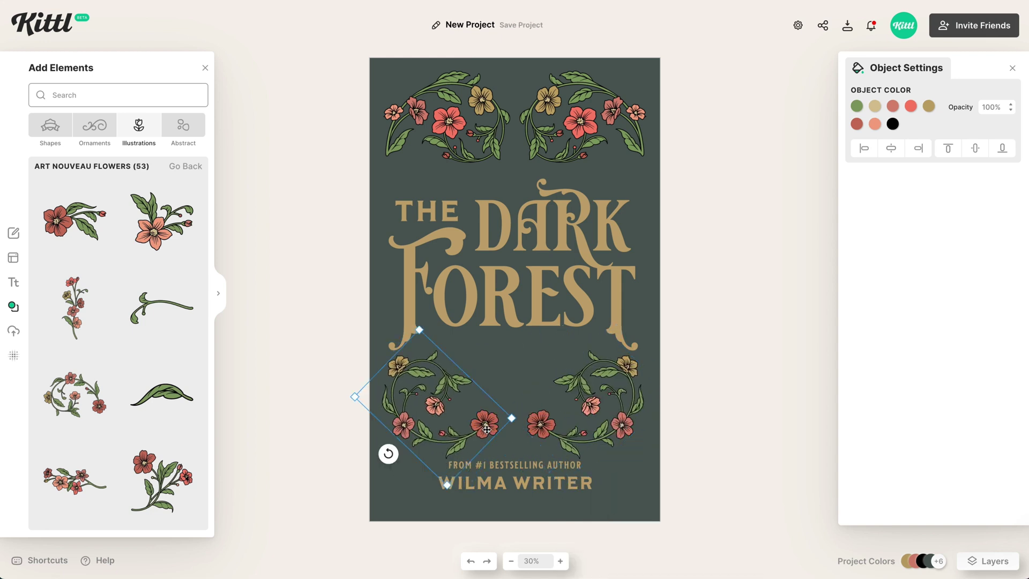
# Add a small leafy sprig with two red flowers at the upper inner end of each lower floral branch, mirrored between the two sides.
pyautogui.scroll(4, 142, 300)
pyautogui.moveTo(161, 261); pyautogui.dragTo(501, 379)
pyautogui.moveTo(501, 425); pyautogui.dragTo(415, 376)
pyautogui.rightClick(459, 350)
pyautogui.press('Escape')
pyautogui.scroll(5, 538, 372)
pyautogui.click(465, 273)
pyautogui.hotkey('ctrl', 'd')
pyautogui.moveTo(465, 274); pyautogui.dragTo(697, 284)
pyautogui.keyDown('shift'); pyautogui.click(418, 322); pyautogui.keyUp('shift')
# Place a small single pink flower inside the left lower floral branch, just below the leafy sprig.
pyautogui.scroll(-5, 468, 409)
pyautogui.click(468, 409)
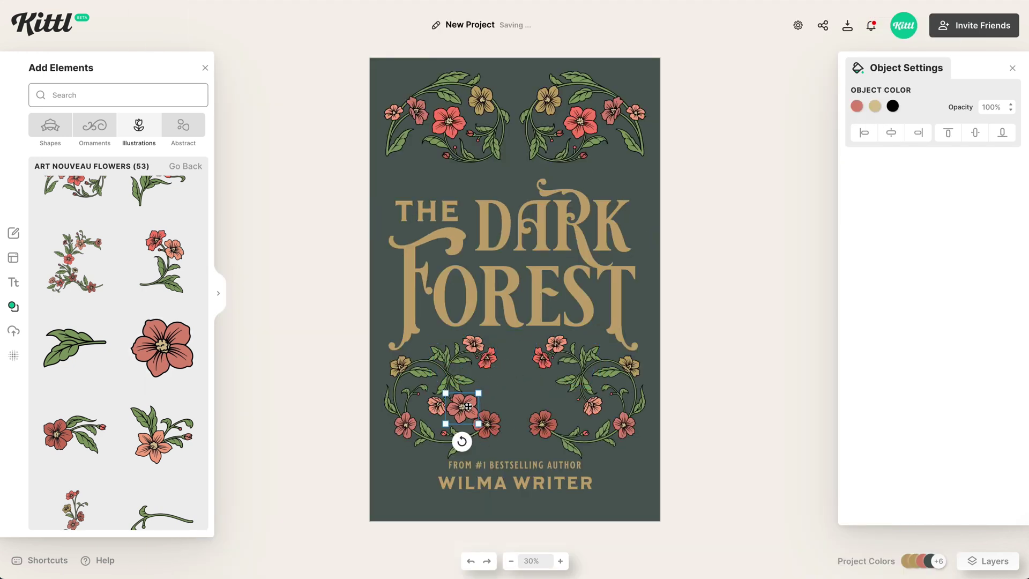
pyautogui.moveTo(468, 409); pyautogui.dragTo(481, 387)
# Shift the author credit slightly down and flank it with a mirrored pair of gold-and-pink flower clusters in the cover's bottom corners.
pyautogui.click(514, 482)
pyautogui.hotkey('shift', 'Down')
pyautogui.click(238, 282)
pyautogui.scroll(5, 117, 348)
pyautogui.moveTo(75, 214); pyautogui.dragTo(620, 477)
pyautogui.hotkey('ctrl', 'd')
pyautogui.keyDown('shift'); pyautogui.click(407, 477); pyautogui.keyUp('shift')
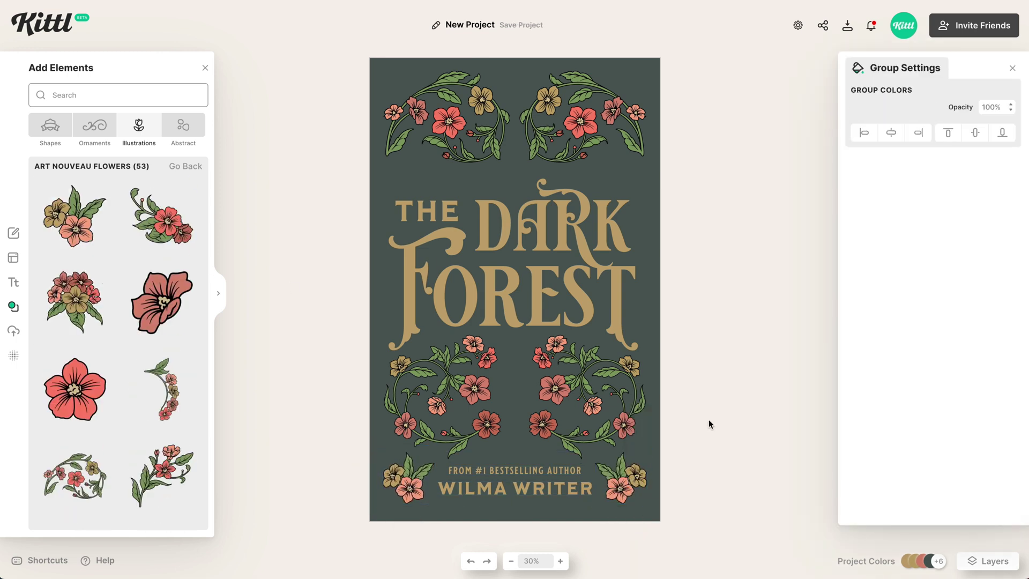
# Place a single pink flower centred above the author credit, between the two lower floral branches.
pyautogui.scroll(-10, 131, 338)
pyautogui.moveTo(161, 286); pyautogui.dragTo(499, 440)
pyautogui.scroll(5, 528, 298)
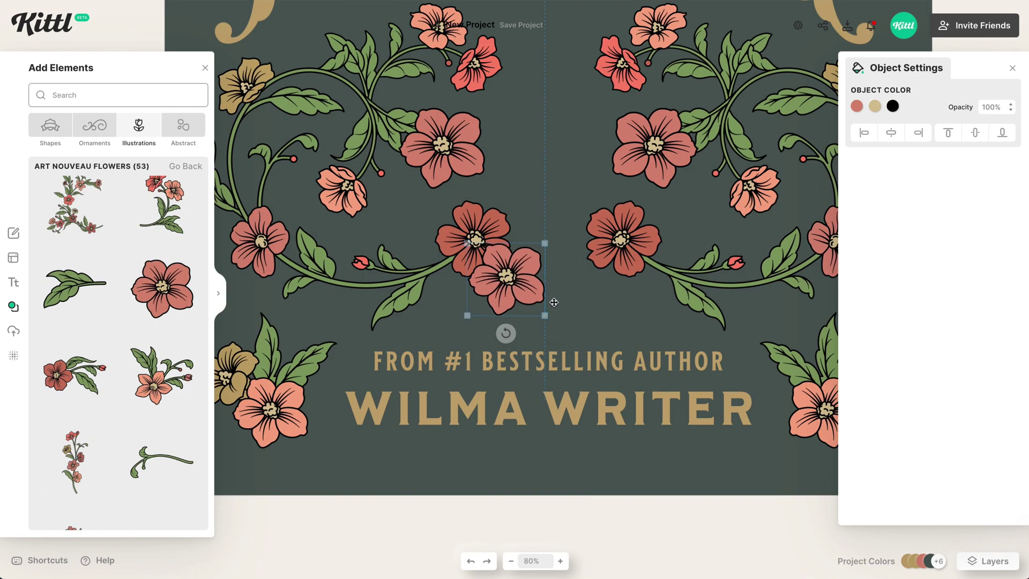
pyautogui.moveTo(528, 297); pyautogui.dragTo(568, 313)
# Add green leaves on both sides of the centre flower above the author credit, mirrored to match, and deselect them.
pyautogui.scroll(-3, 118, 348)
pyautogui.moveTo(161, 221); pyautogui.dragTo(642, 295)
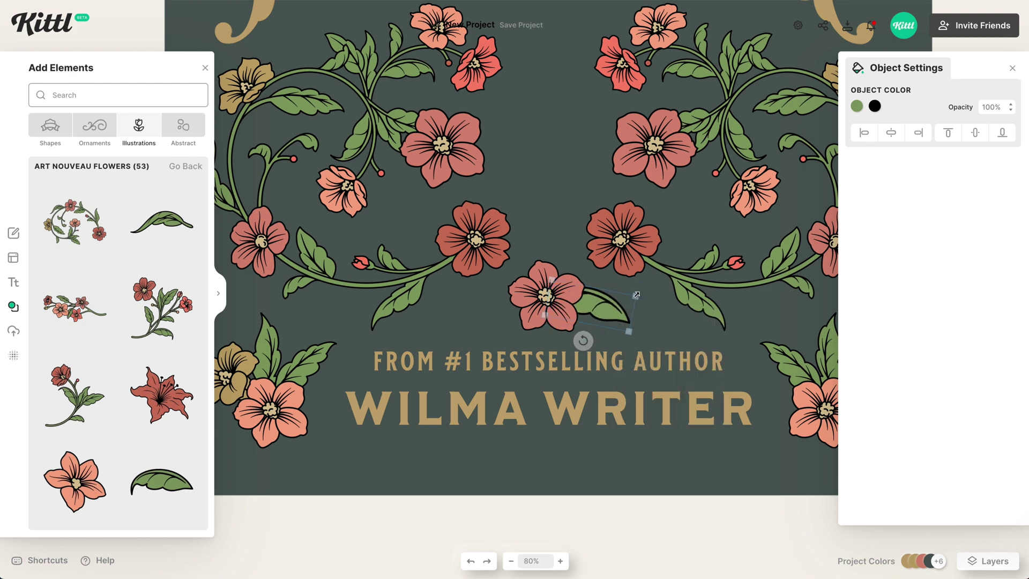
pyautogui.scroll(-5, 118, 349)
pyautogui.moveTo(75, 408); pyautogui.dragTo(488, 310)
pyautogui.rightClick(602, 307)
pyautogui.click(632, 364)
pyautogui.keyDown('shift'); pyautogui.click(515, 319); pyautogui.keyUp('shift')
pyautogui.keyDown('shift'); pyautogui.click(539, 300); pyautogui.keyUp('shift')
pyautogui.scroll(-5, 723, 318)
pyautogui.click(722, 318)
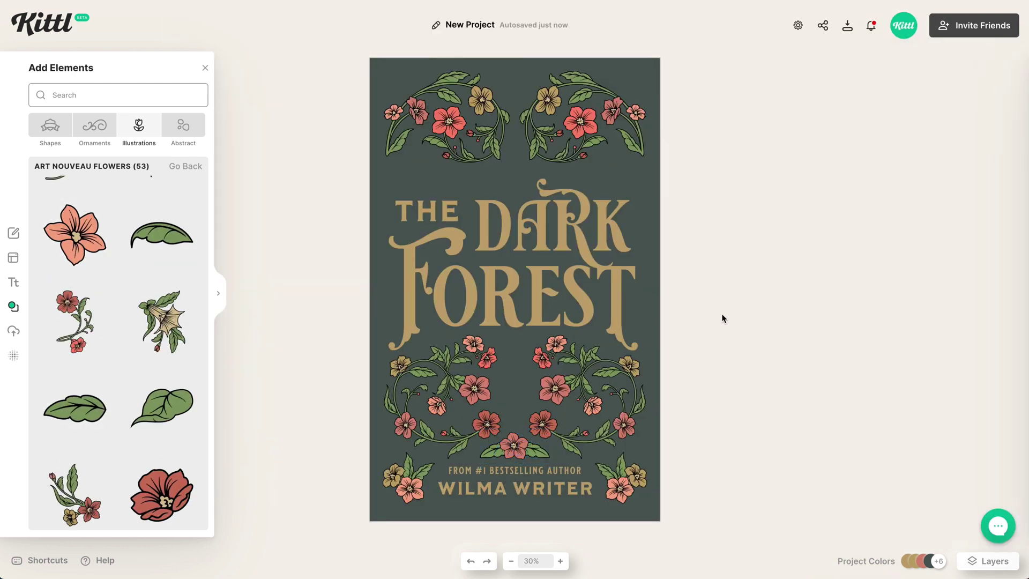
# Search the elements for "raven" and place the black standing raven silhouette above the word DARK.
pyautogui.click(122, 95)
pyautogui.write('rave')
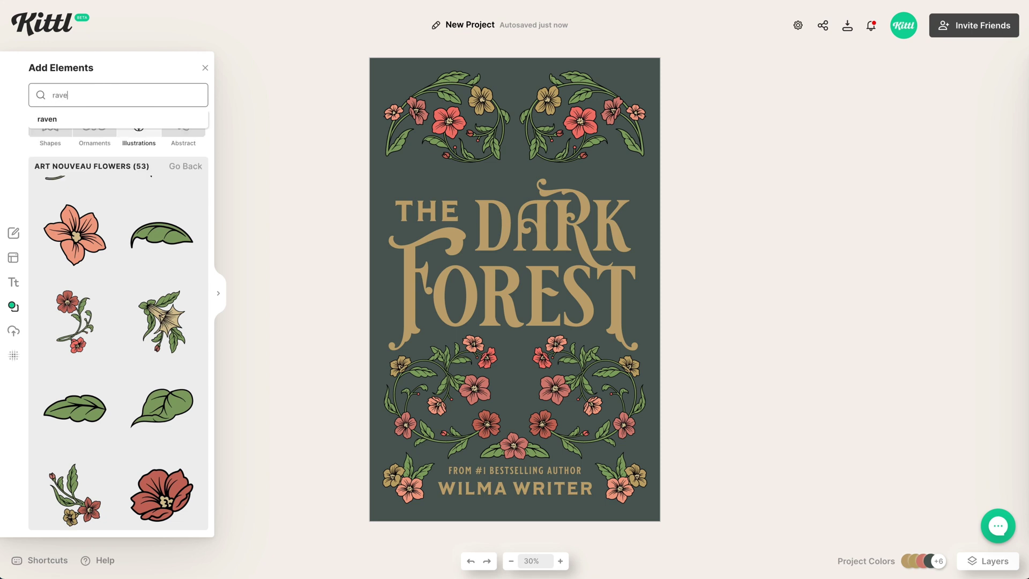
pyautogui.write('n')
pyautogui.press('Return')
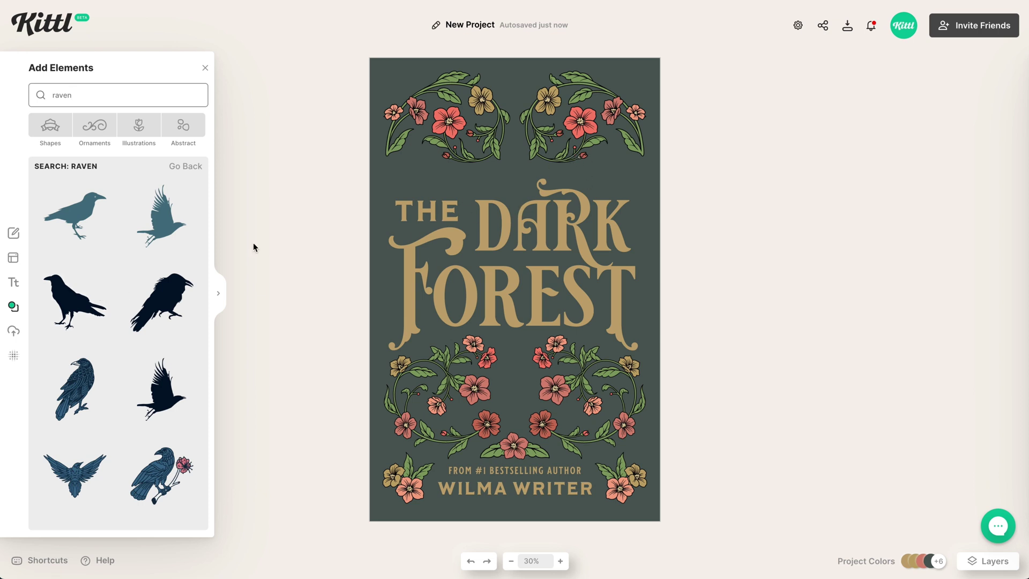
pyautogui.moveTo(67, 299); pyautogui.dragTo(588, 160)
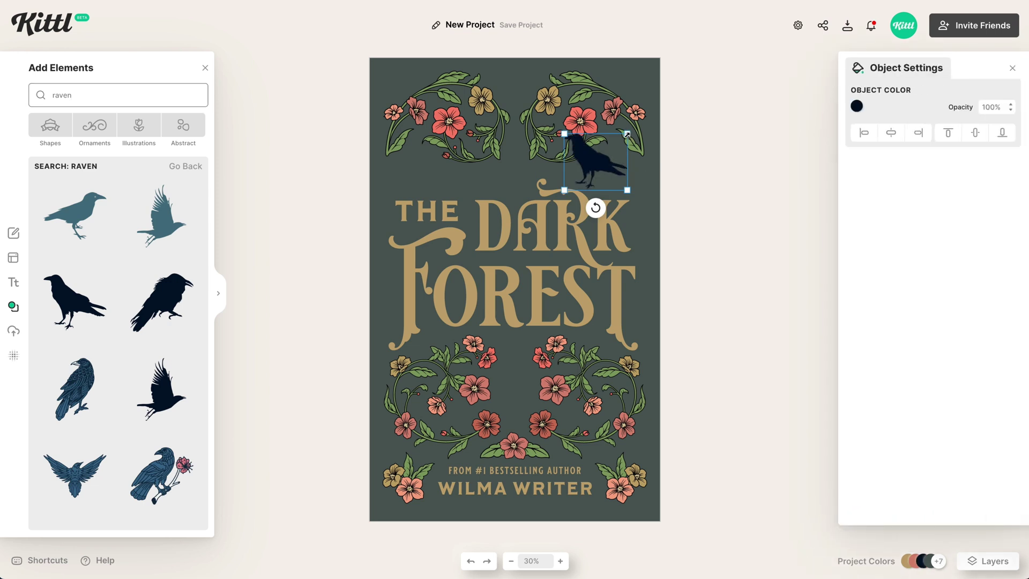
# Scale the raven down and position it on the swash of the letter R in DARK.
pyautogui.moveTo(628, 134); pyautogui.dragTo(615, 145)
pyautogui.hotkey('ctrl', '+')
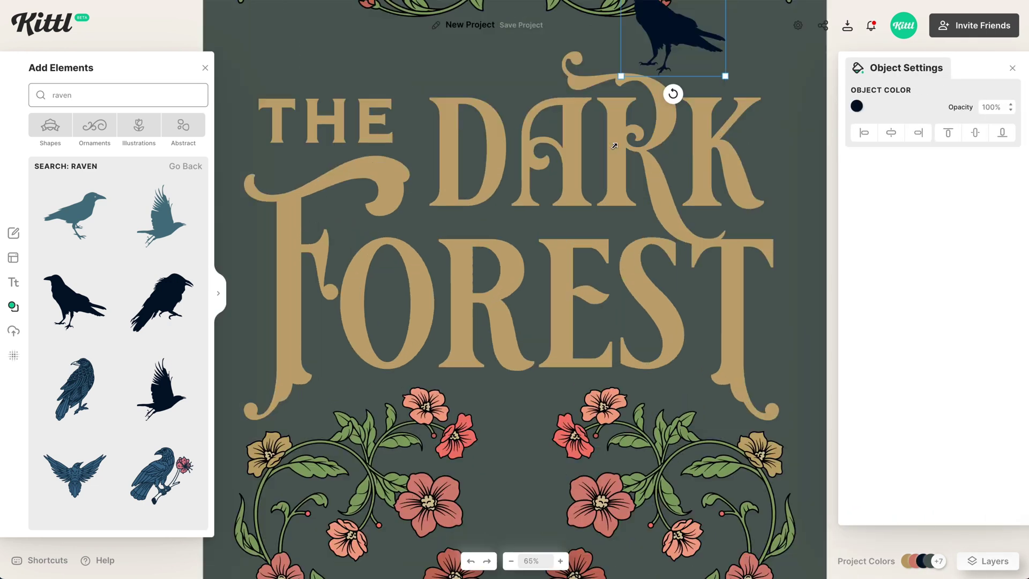
pyautogui.scroll(5, 642, 164)
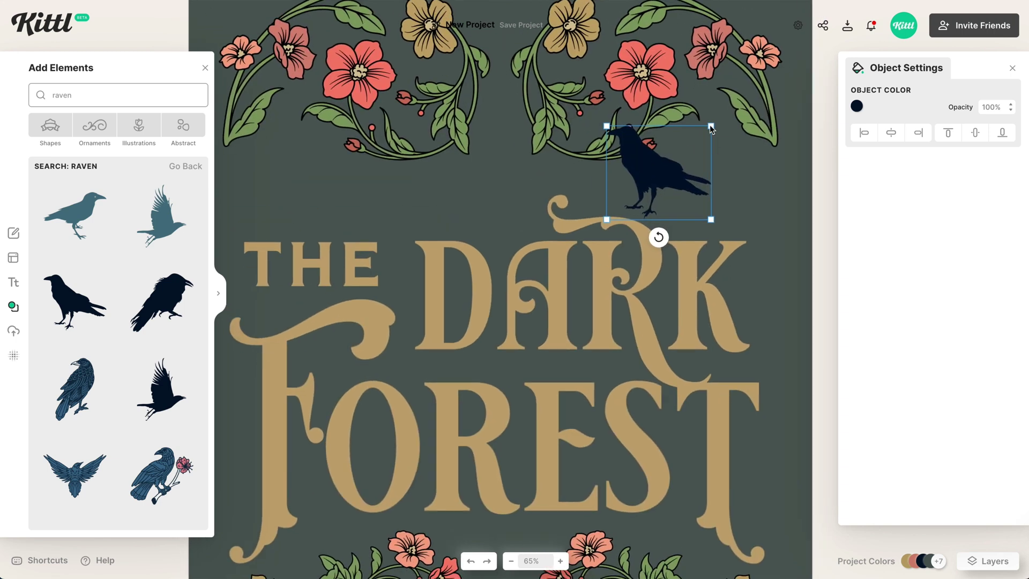
pyautogui.moveTo(713, 125); pyautogui.dragTo(698, 137)
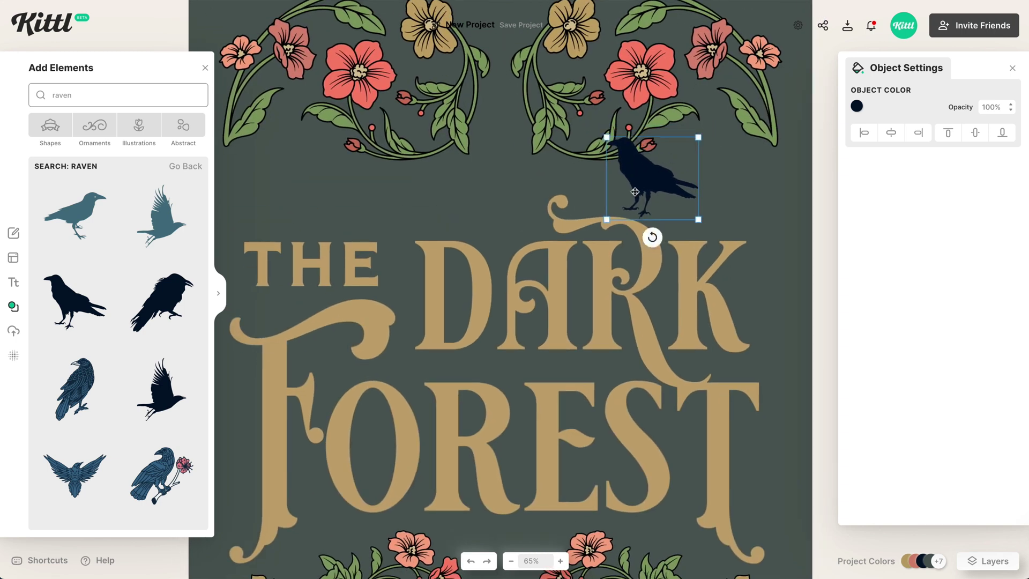
pyautogui.moveTo(640, 192); pyautogui.dragTo(652, 216)
pyautogui.moveTo(712, 159); pyautogui.dragTo(703, 166)
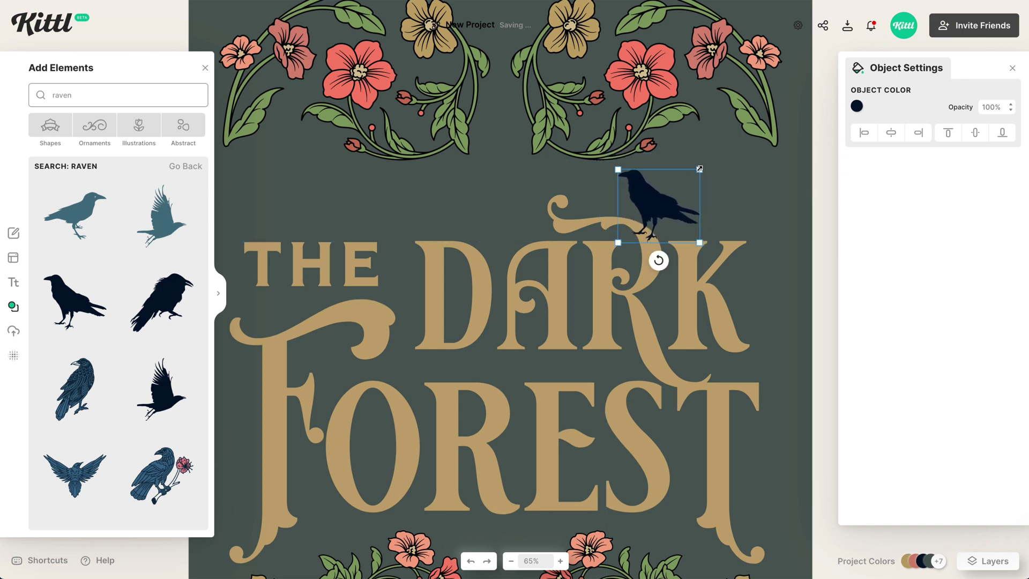
# Recolor the raven in the title's muted gold, c5a672, from the document palette.
pyautogui.click(857, 106)
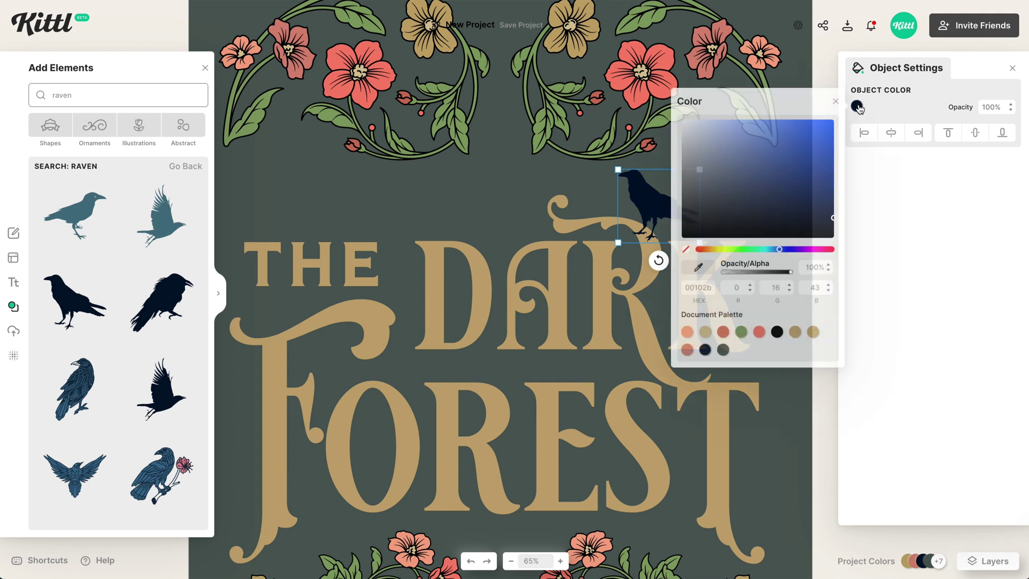
pyautogui.click(795, 333)
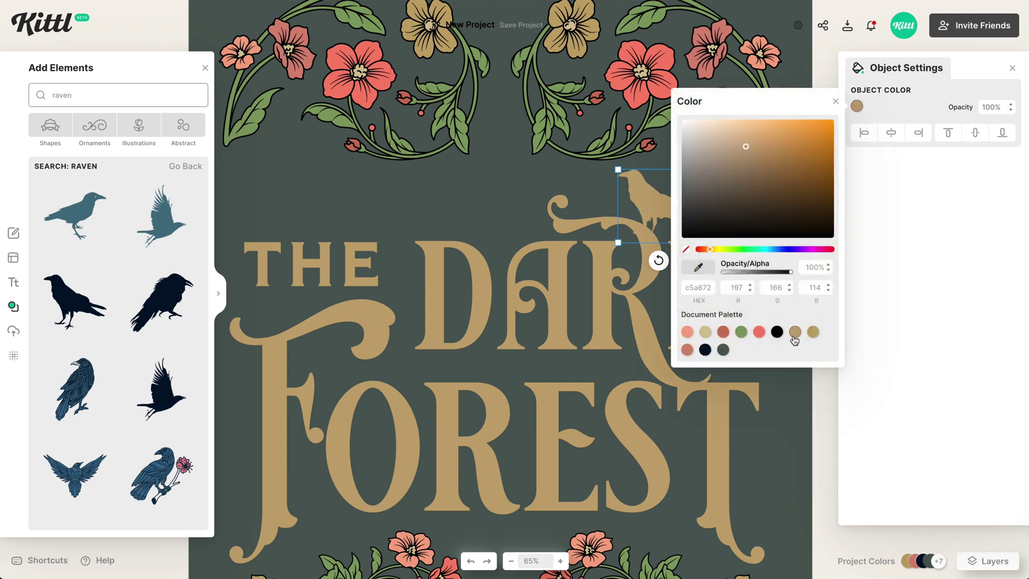
pyautogui.click(642, 200)
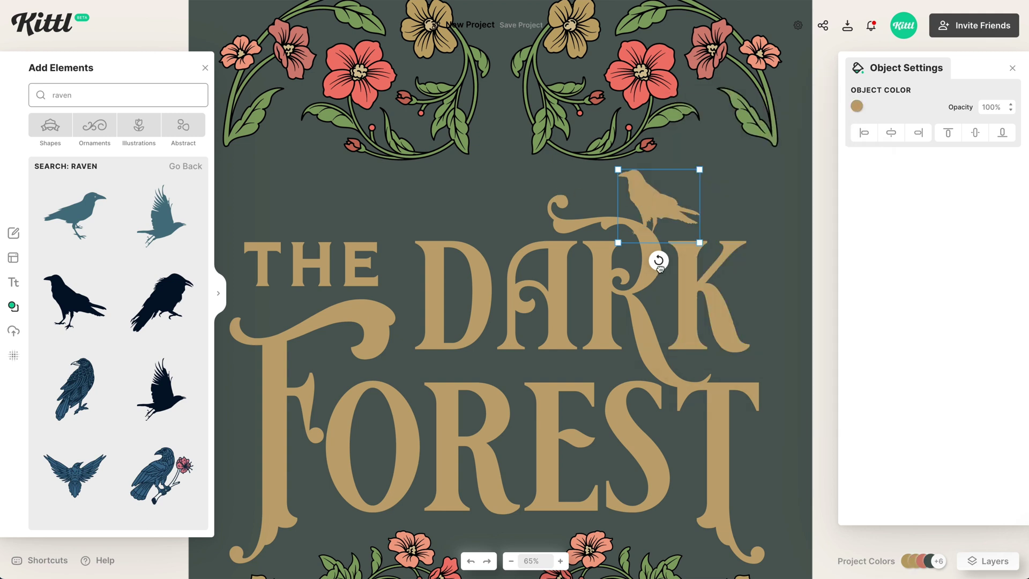
# Tilt the raven slightly clockwise so it perches on the R's sloping swash, and deselect it.
pyautogui.moveTo(659, 261); pyautogui.dragTo(647, 260)
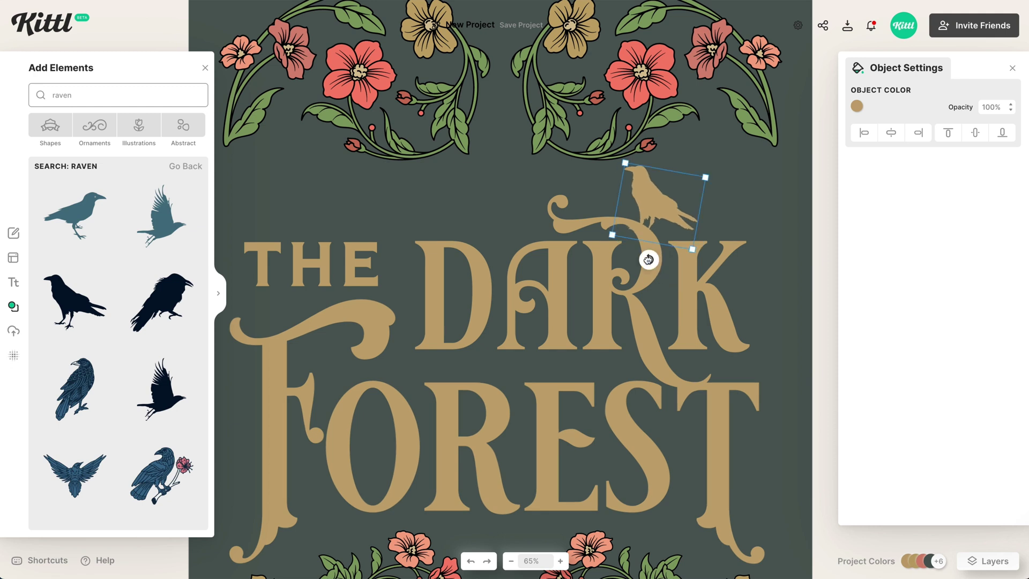
pyautogui.moveTo(658, 211); pyautogui.dragTo(659, 208)
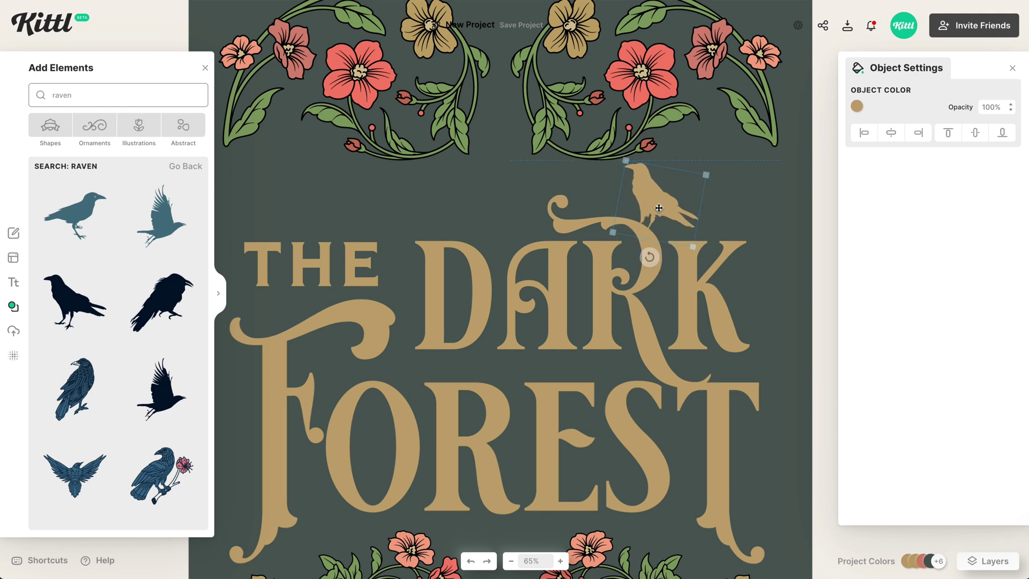
pyautogui.click(753, 196)
pyautogui.hotkey('shift', '1')
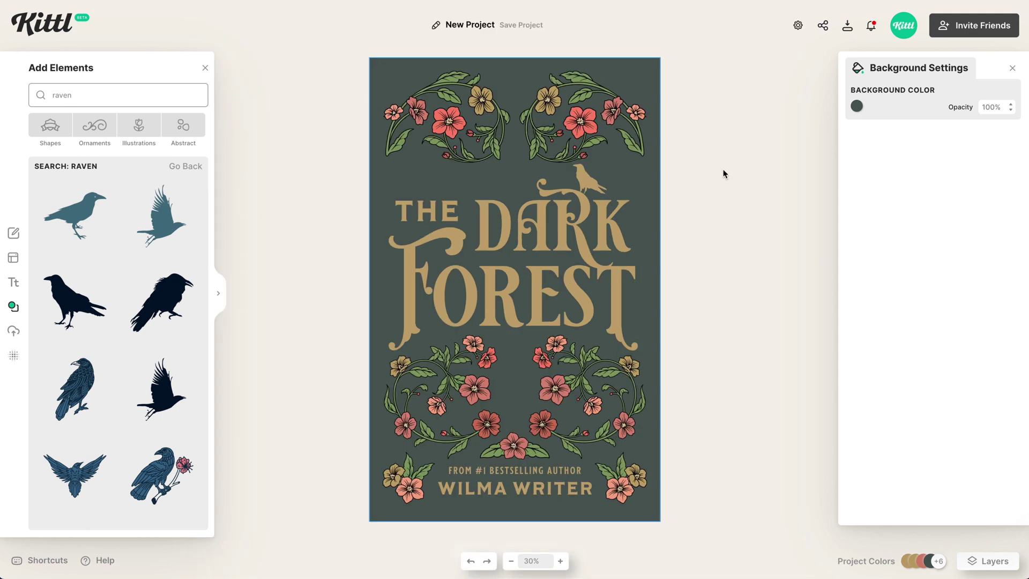
# Fill the space above THE with two rotated Art Nouveau sprigs, a red flower with leaves and a small red-and-pink flower branch.
pyautogui.click(139, 125)
pyautogui.scroll(-3, 118, 343)
pyautogui.click(188, 288)
pyautogui.moveTo(161, 284); pyautogui.dragTo(421, 204)
pyautogui.rightClick(448, 198)
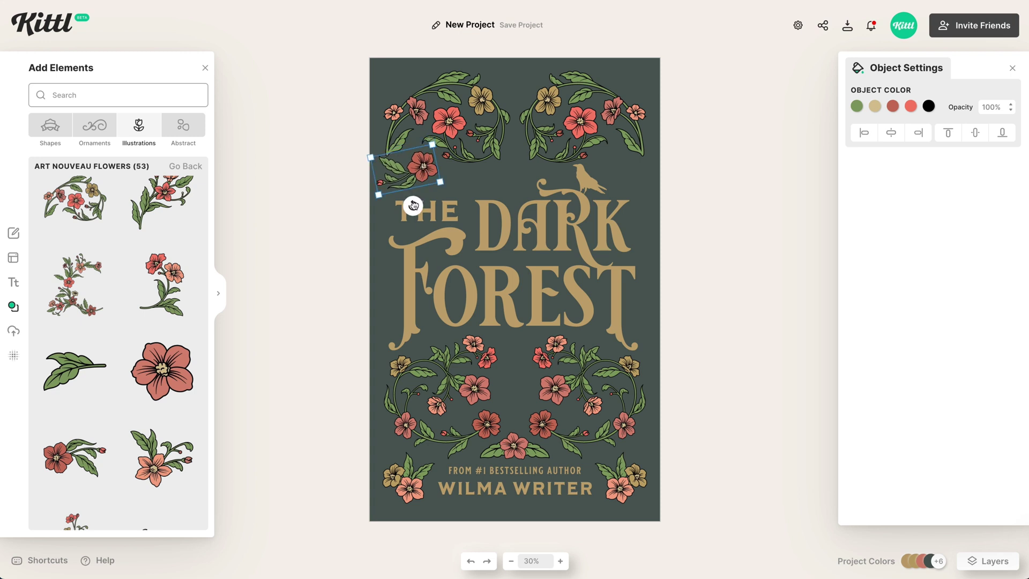
pyautogui.press('Escape')
pyautogui.scroll(3, 118, 343)
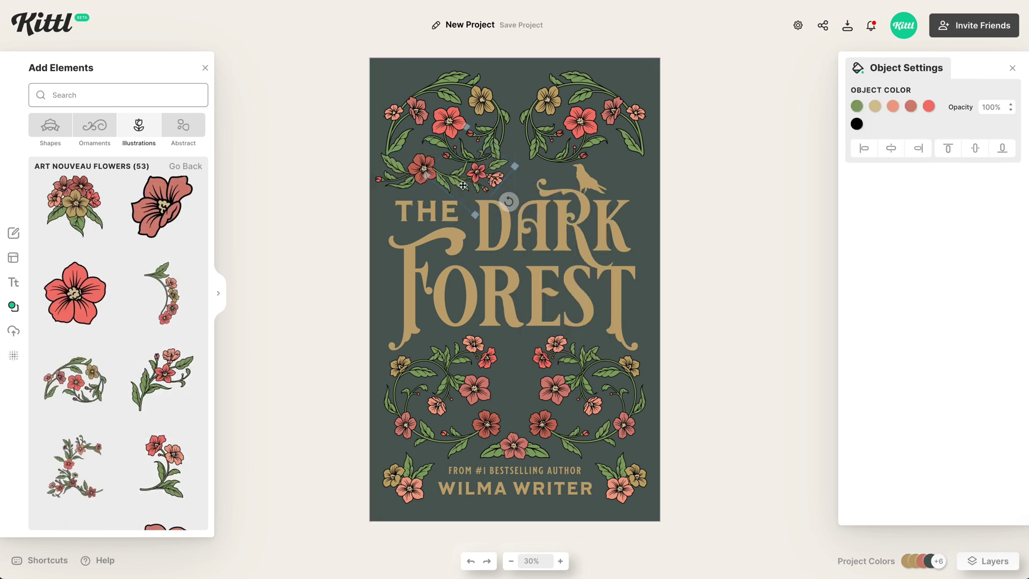